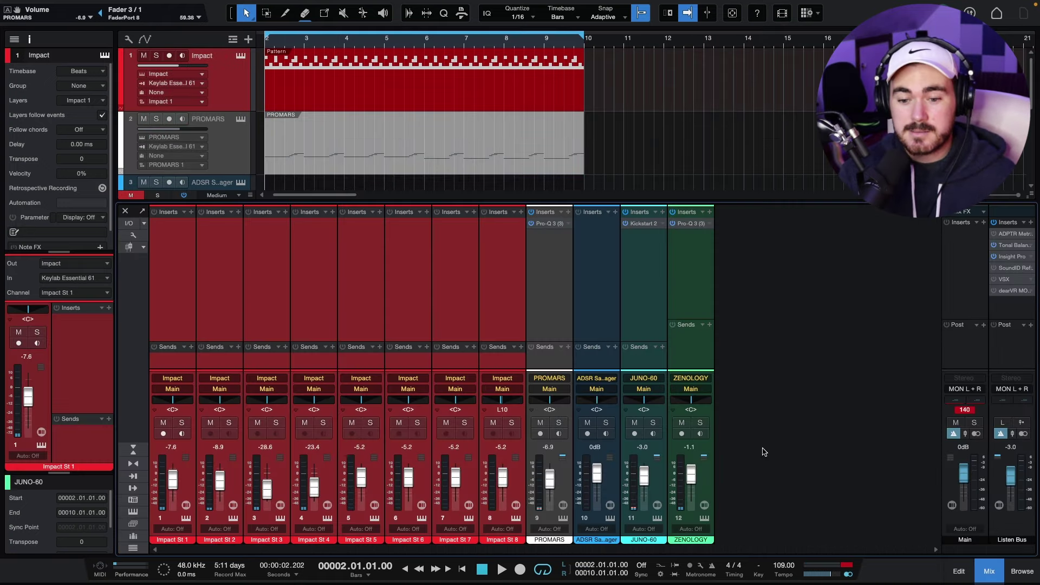
Step: With the song playing and mixer closed, move JUNO-60 below ZENOLOGY and ADSR Sample Manager last
key("space")
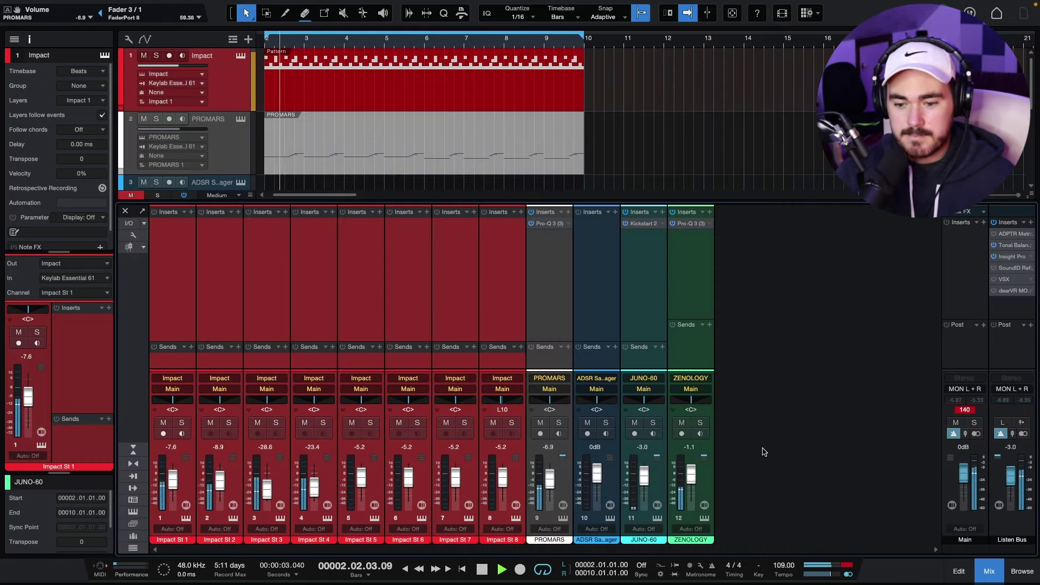
key("F3")
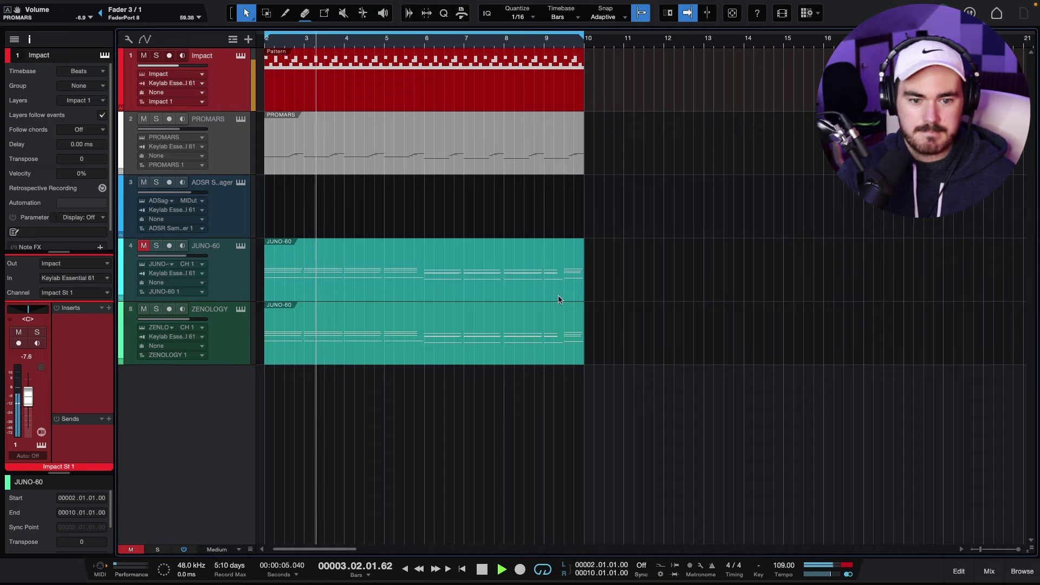
left_click_drag(232, 274, 242, 374)
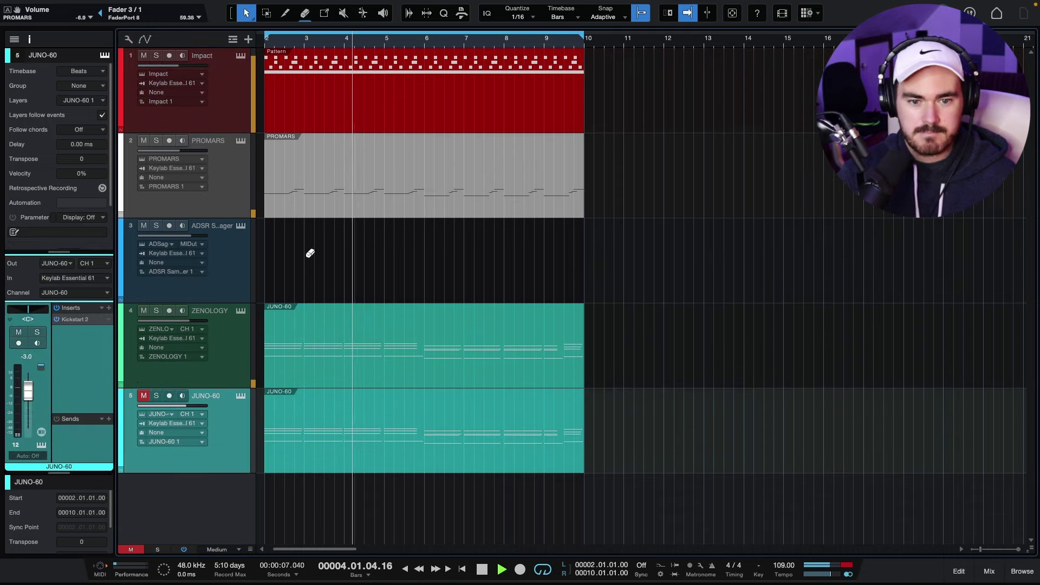
left_click_drag(225, 272, 214, 459)
key("e")
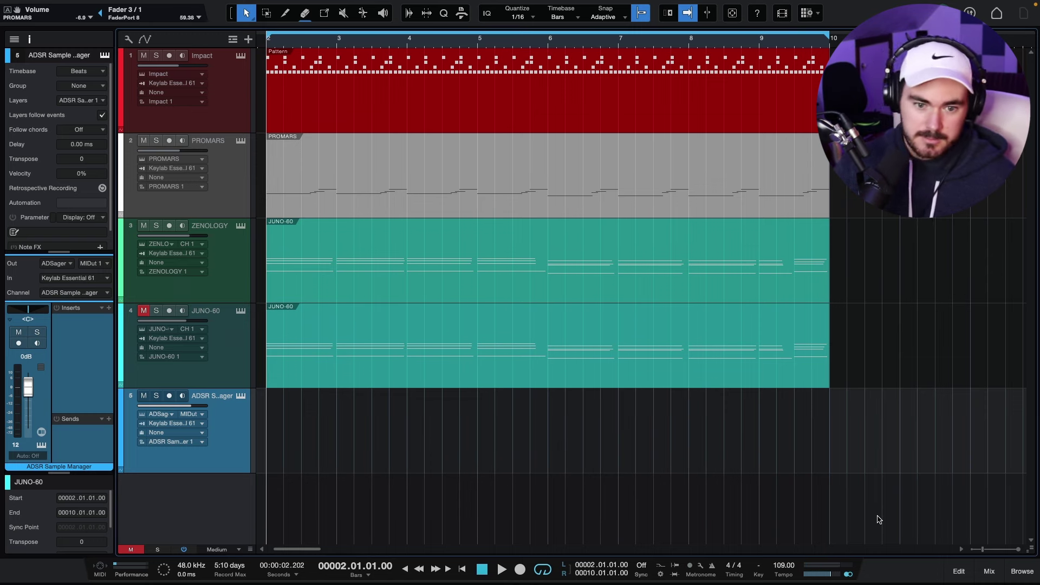
Step: Open the ZENOLOGY chord part in the editor and check the Zenology 296: SA EP preset
double_click(336, 244)
left_click(242, 131)
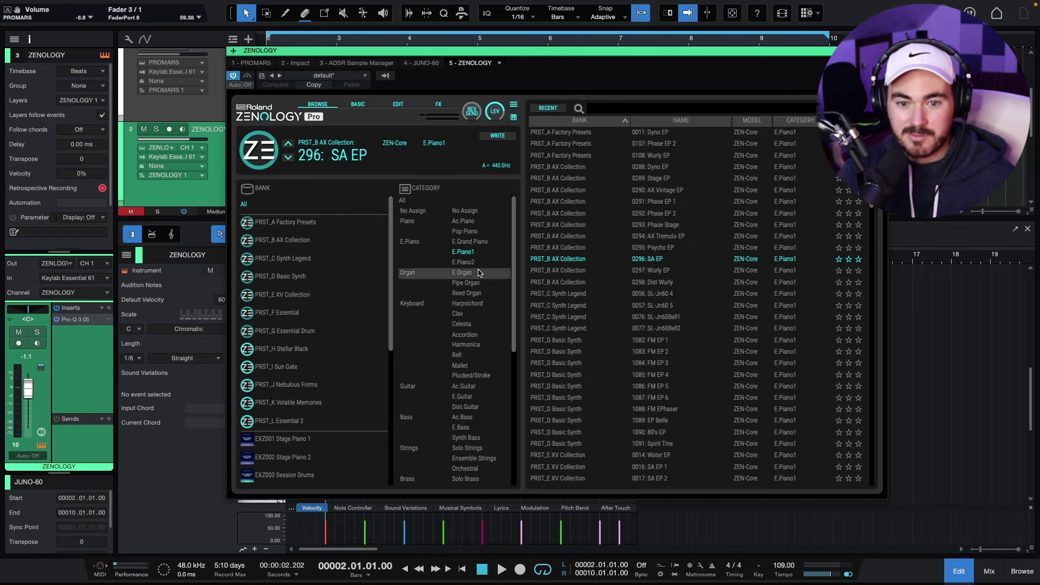
key("ctrl+w")
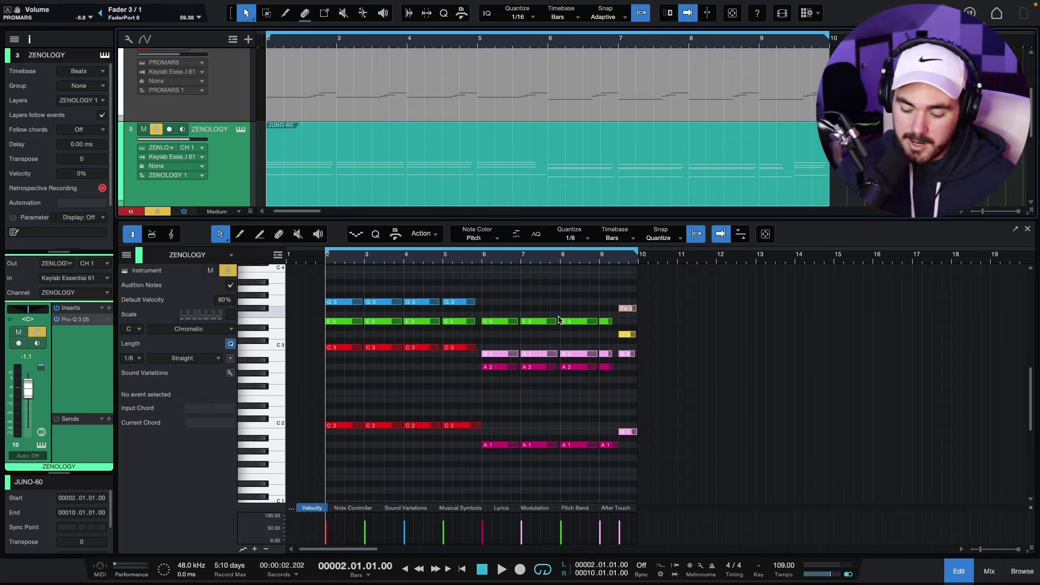
Step: Listen to the chord part, zoom the piano roll vertically, and select all its notes
key("space")
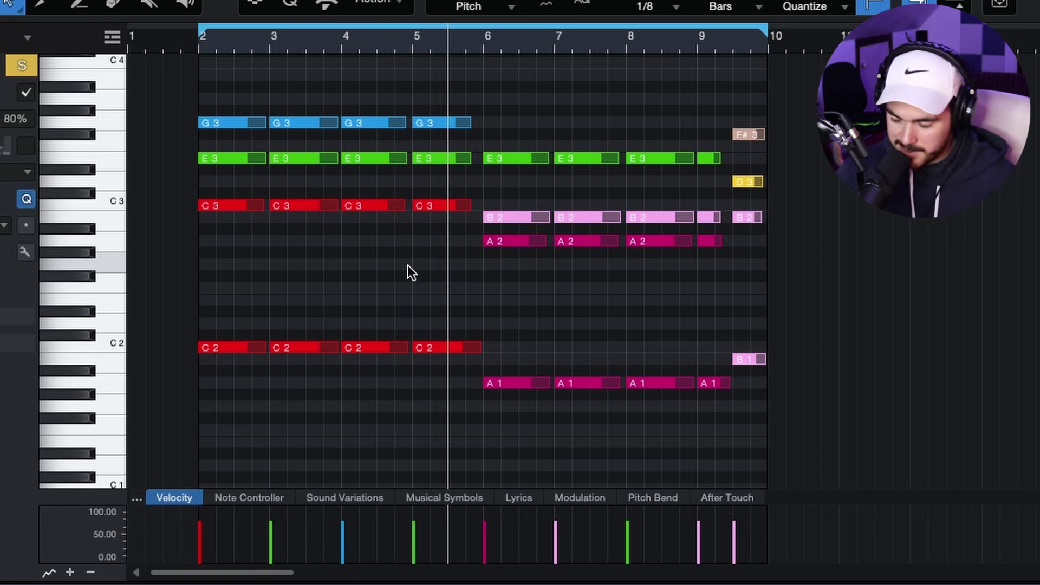
key("space")
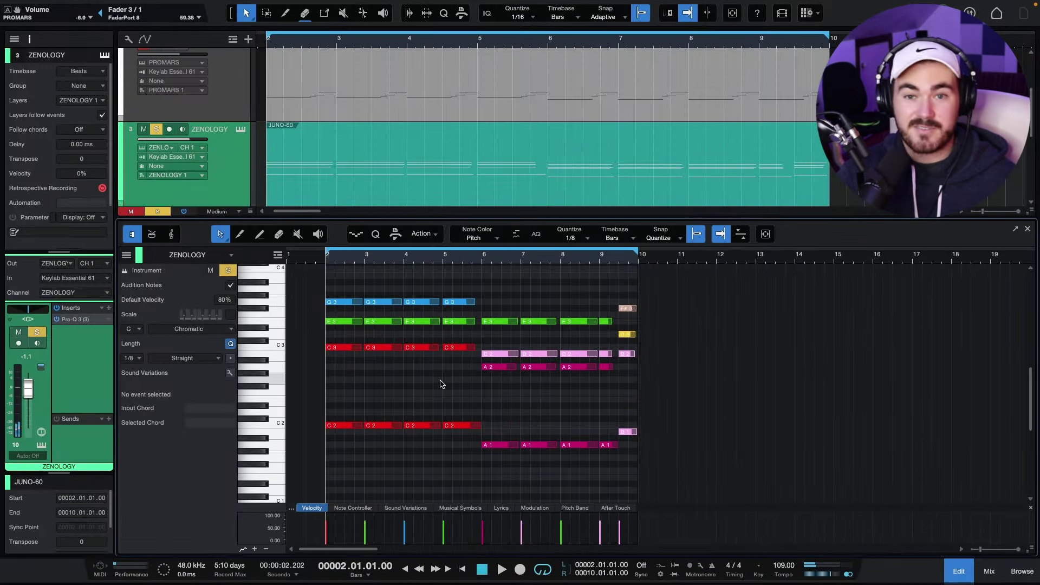
scroll(441, 384, "up", 2)
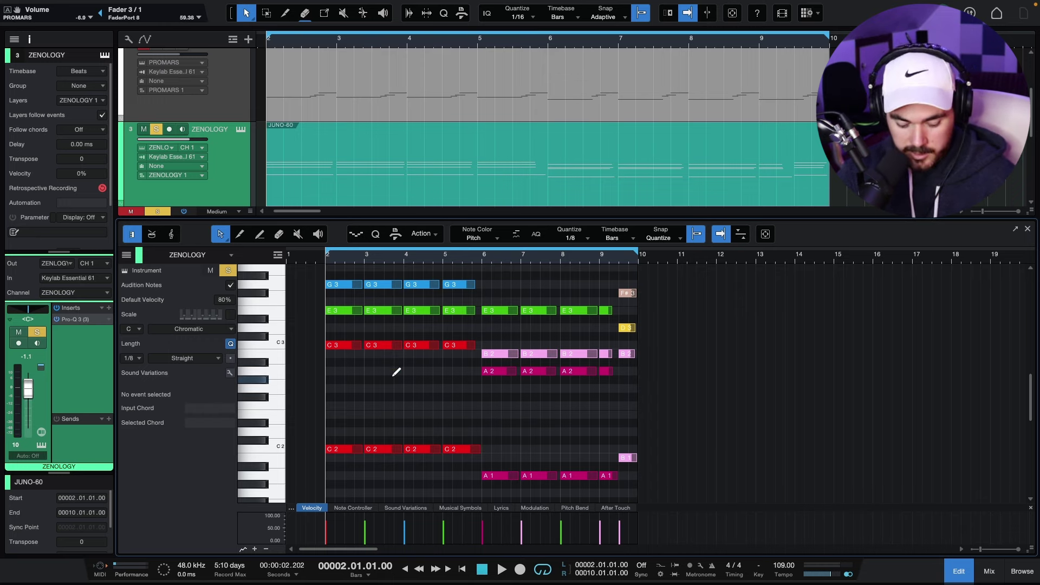
key("super+a")
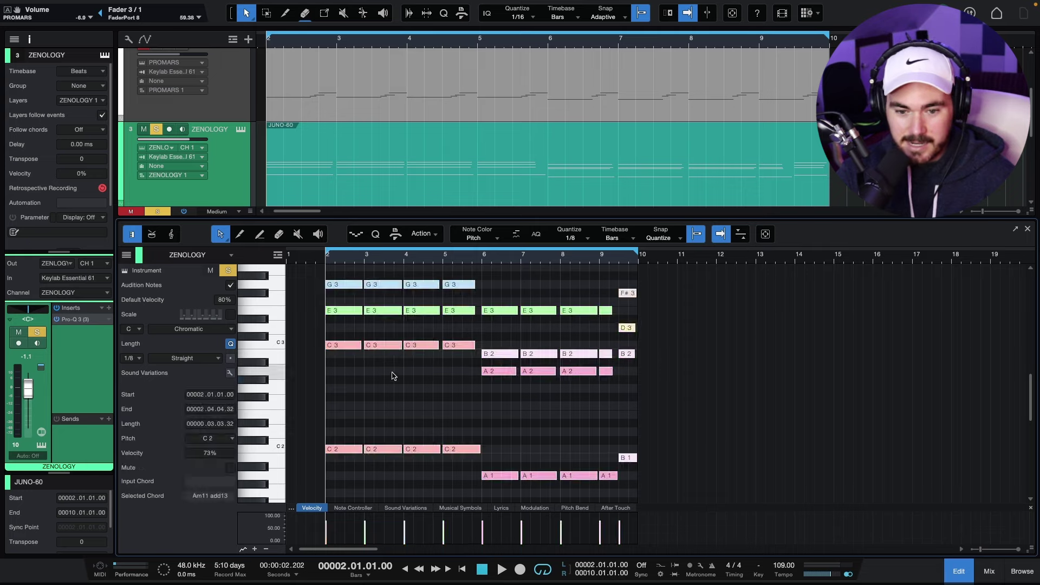
Step: Open Humanize from the notes' Musical Functions menu and move the dialog down over the notes
right_click(419, 347)
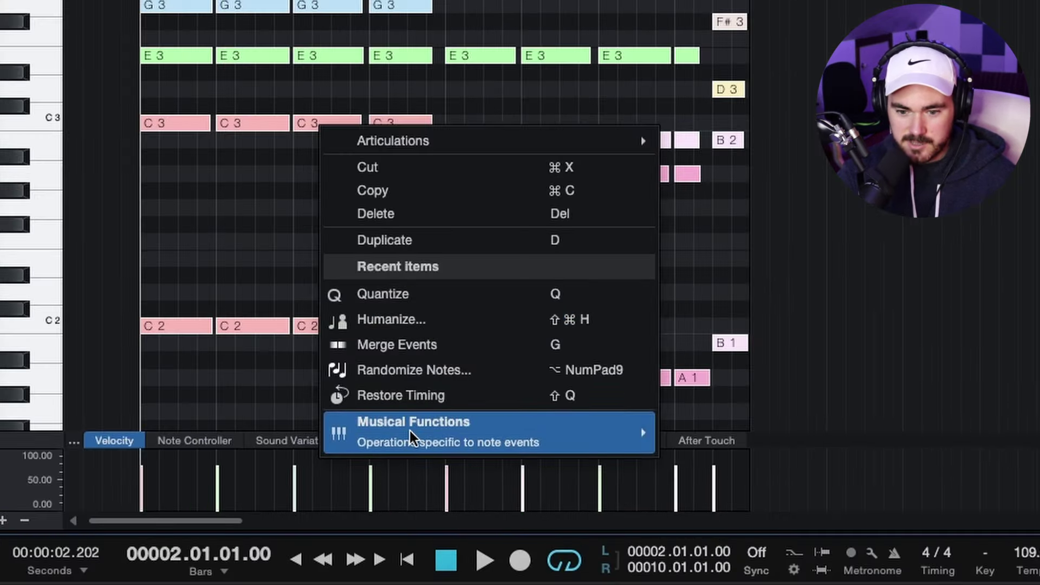
mouse_move(462, 504)
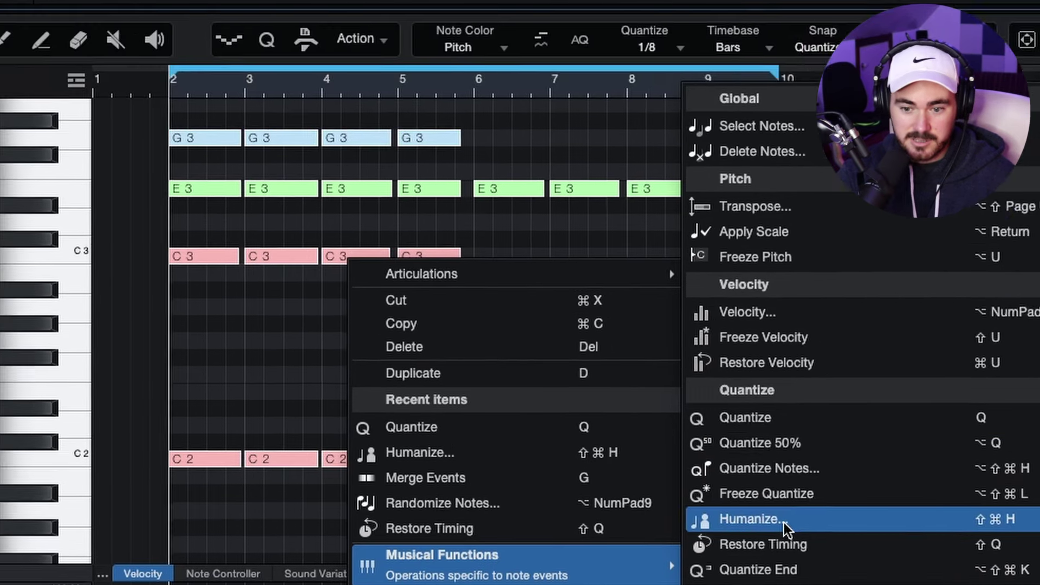
left_click(755, 385)
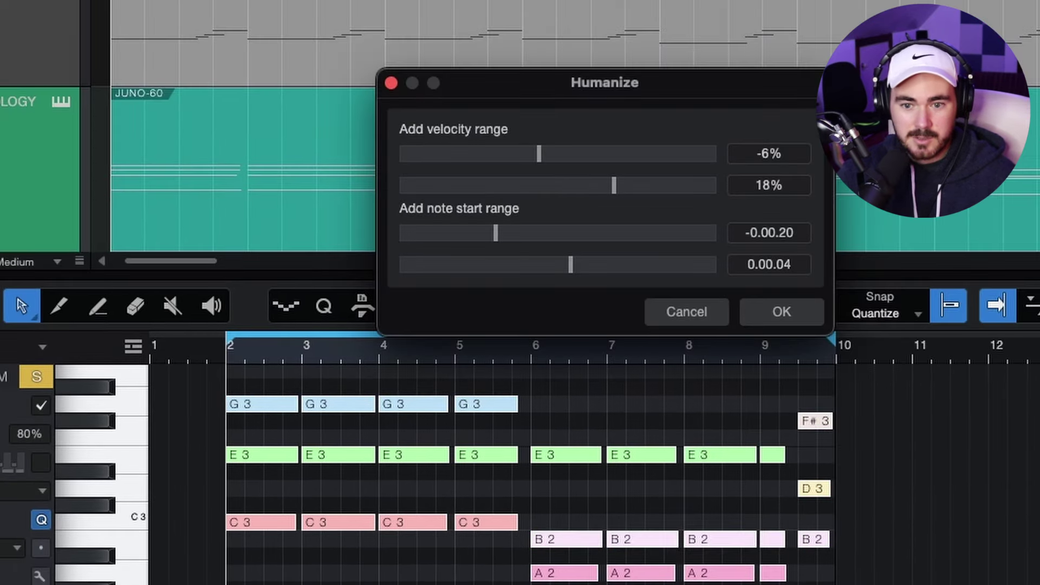
left_click_drag(642, 87, 392, 239)
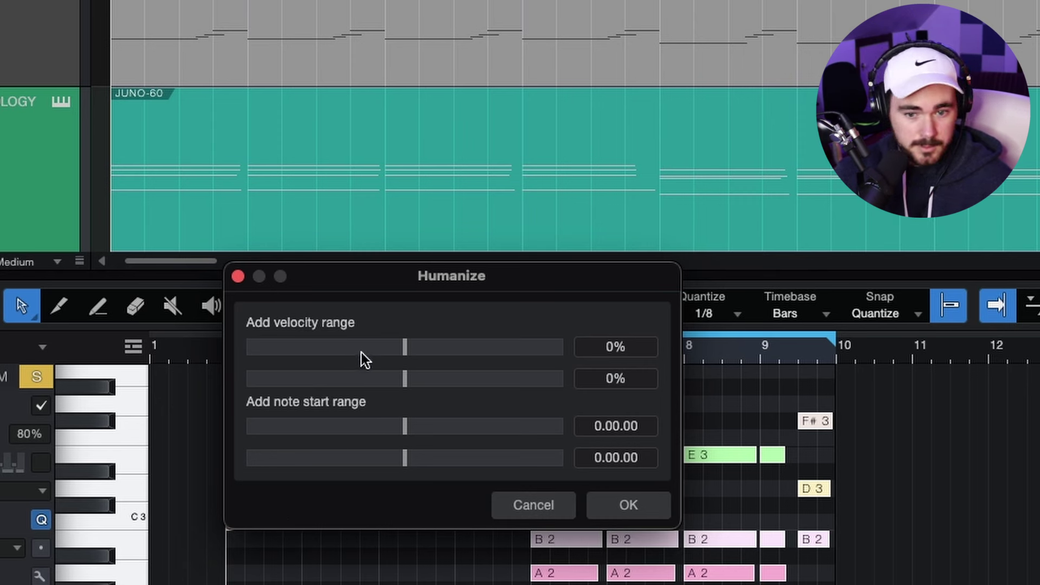
Step: Apply Humanize with velocity −21% to 21% and note start −0.00.50 to 0.00.00
left_click(339, 350)
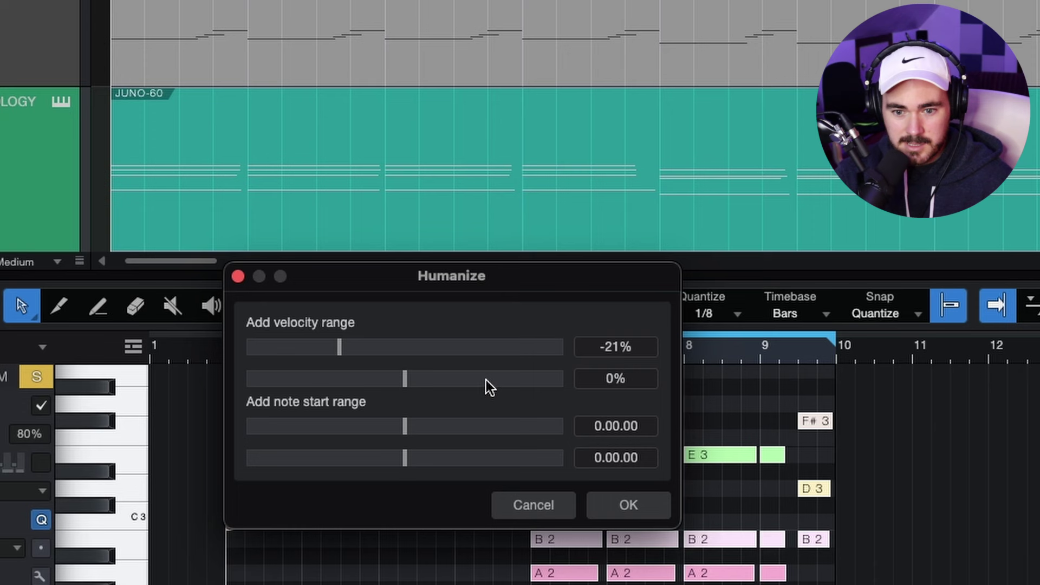
left_click_drag(486, 379, 470, 378)
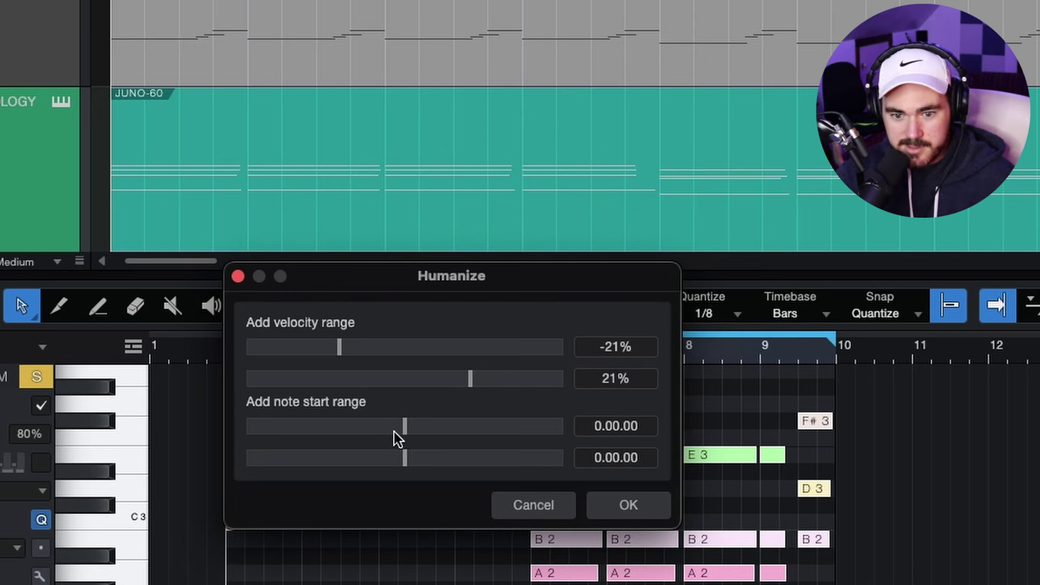
left_click_drag(394, 431, 391, 431)
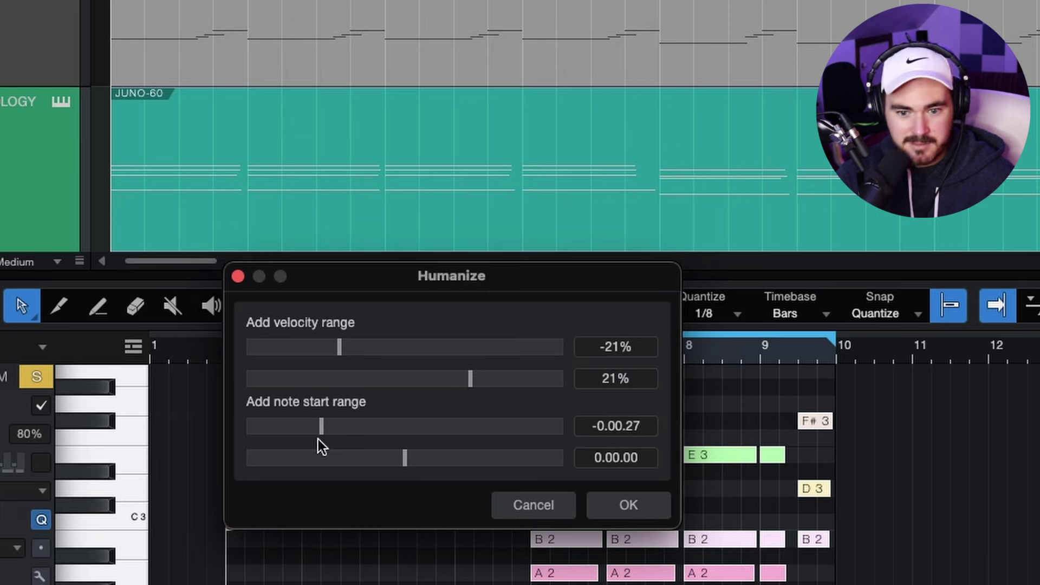
left_click_drag(319, 430, 160, 441)
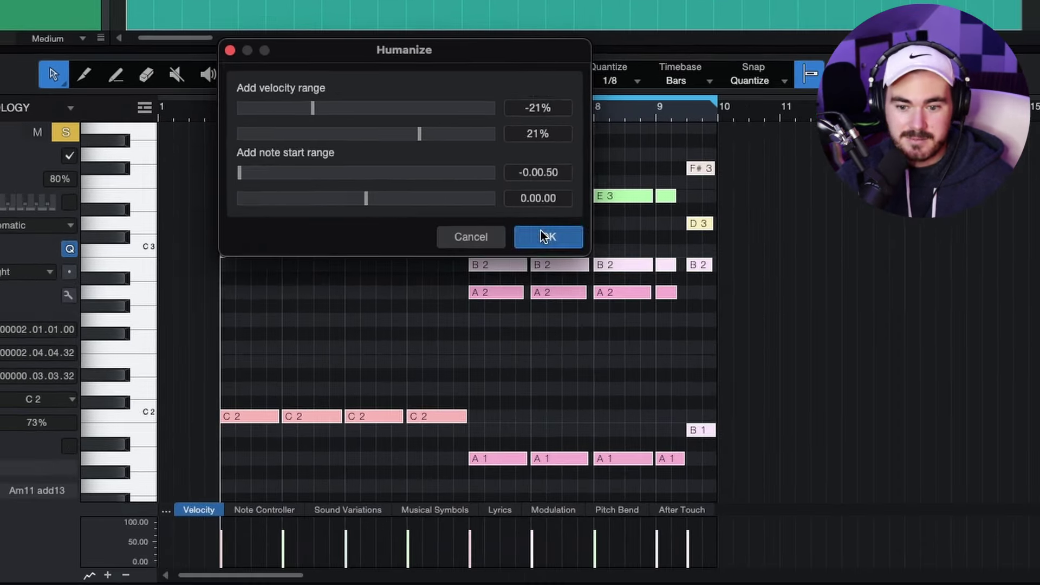
left_click(623, 504)
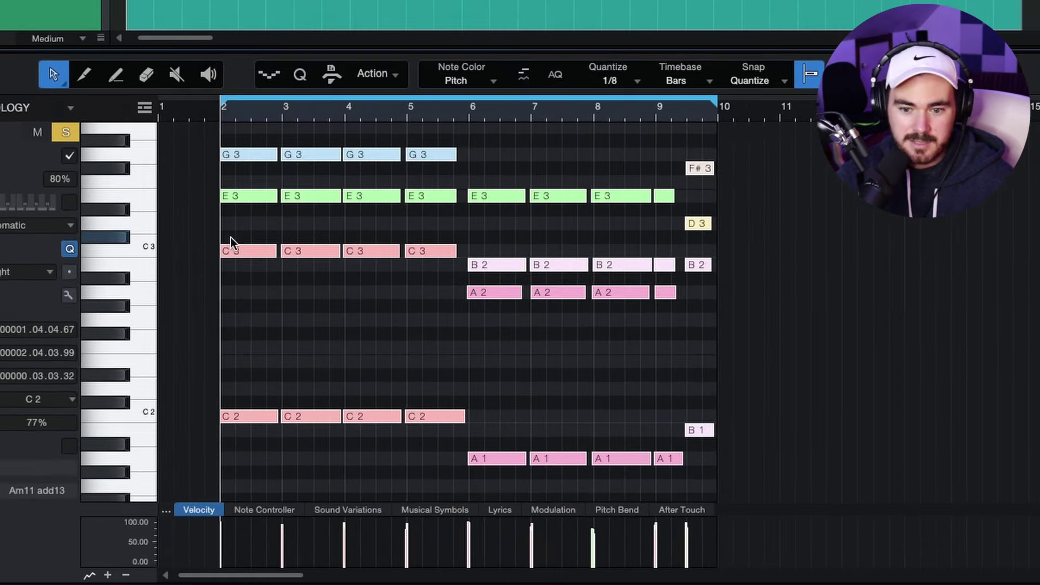
Step: After playing back the chords, reapply Humanize with the upper note start set to 0.00.00
key("space")
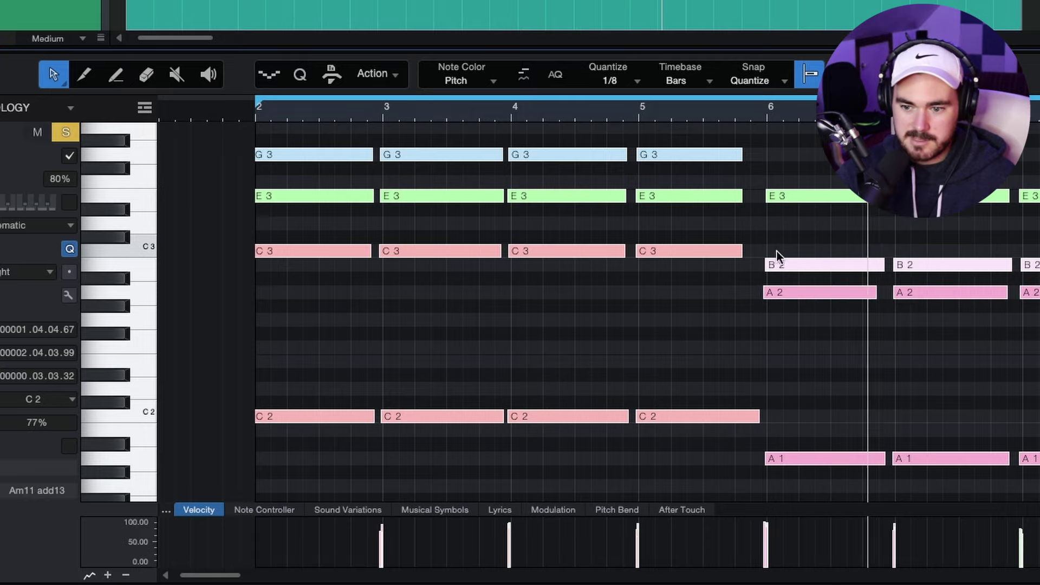
key("space")
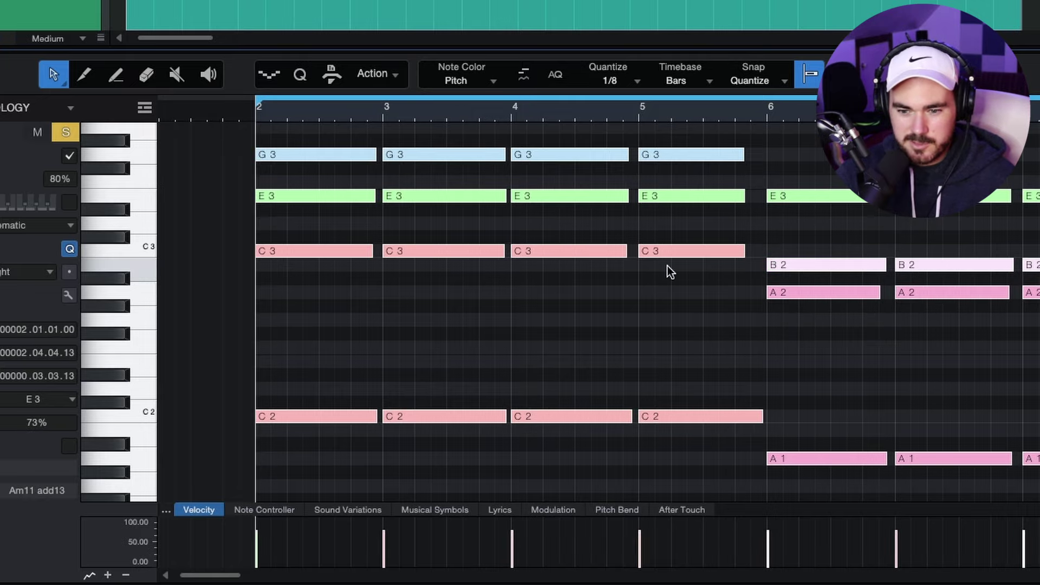
right_click(670, 254)
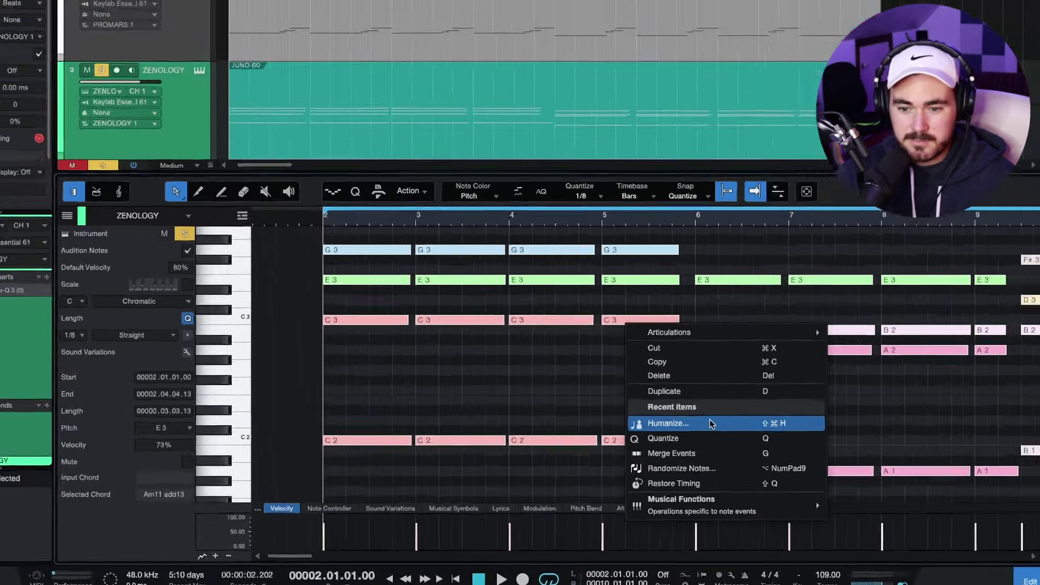
left_click(721, 394)
left_click_drag(495, 201, 574, 213)
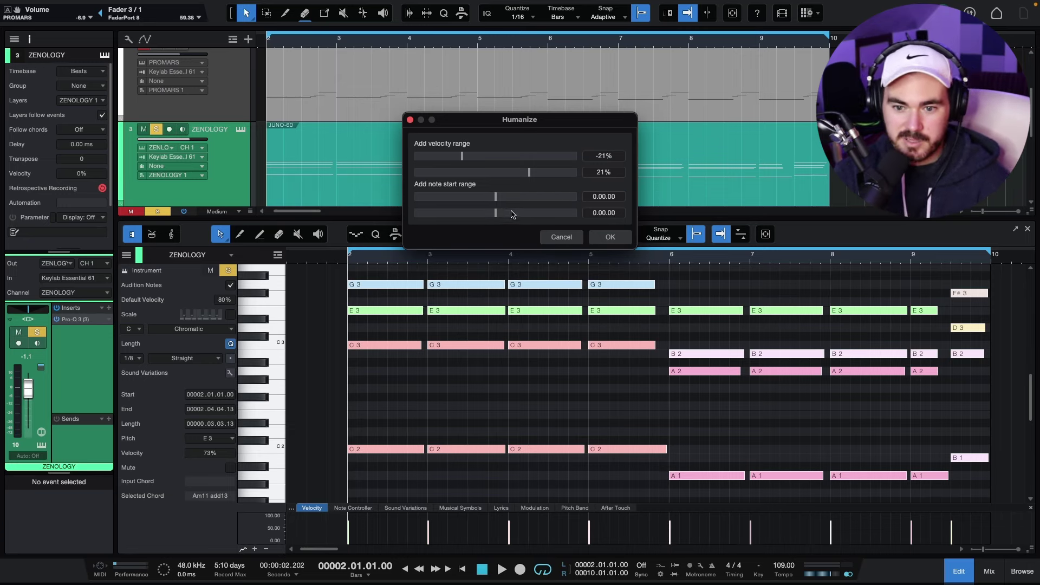
left_click(626, 235)
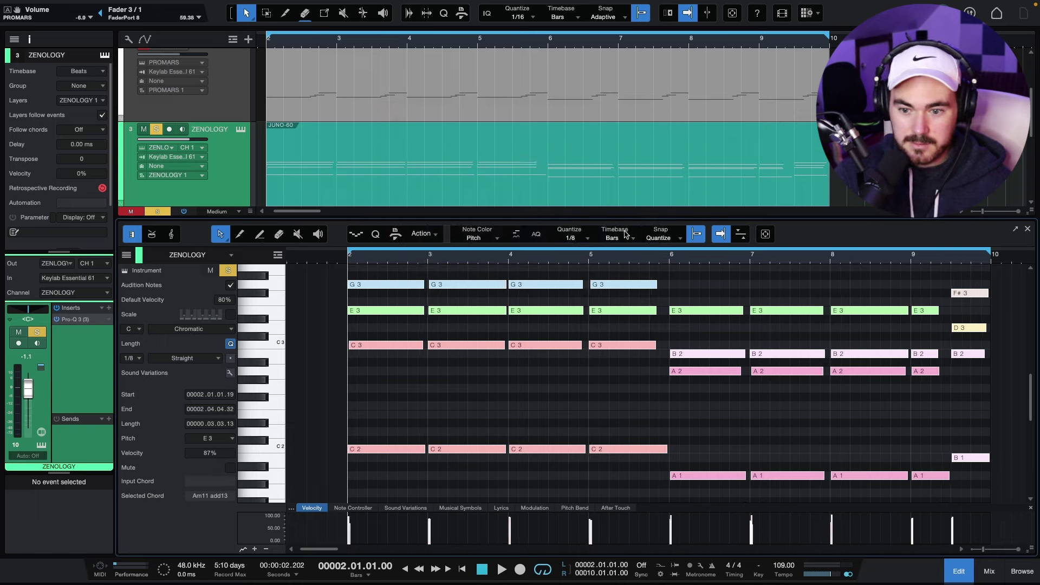
Step: Play the humanized chords back a few times from bar 2
key("space")
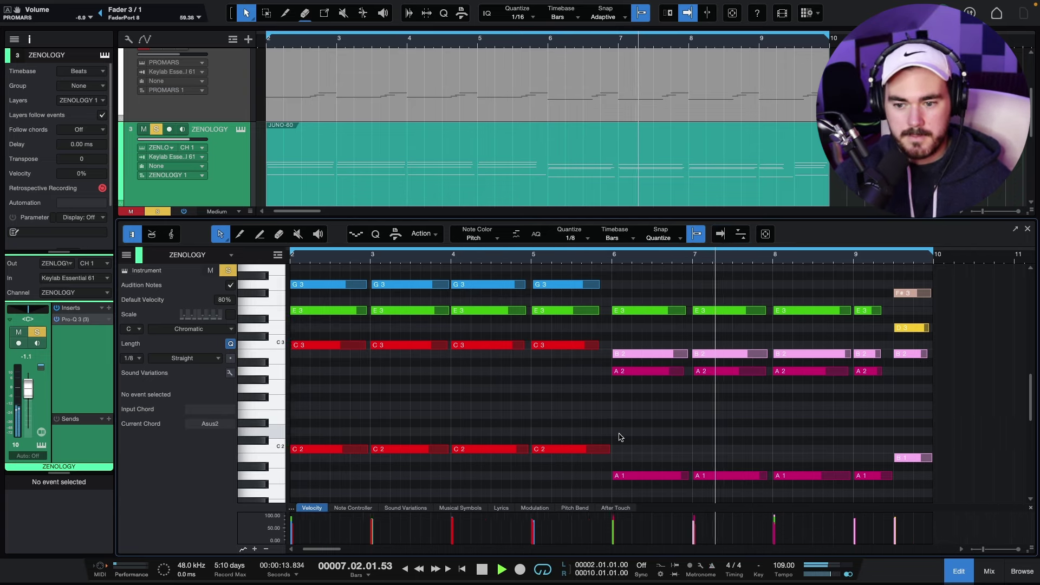
scroll(633, 454, "right", 3)
scroll(620, 436, "left", 3)
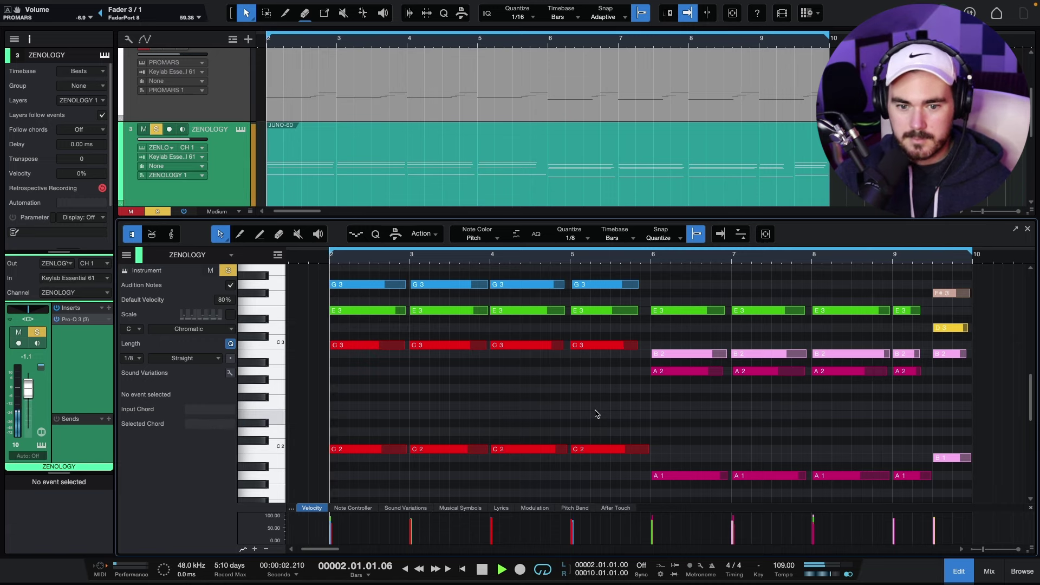
key("space")
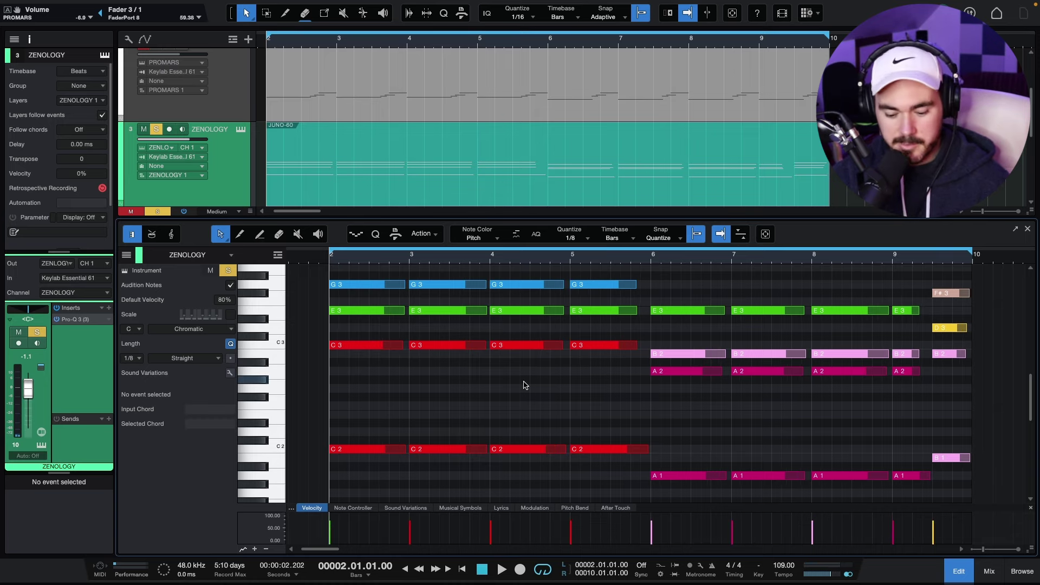
key("space")
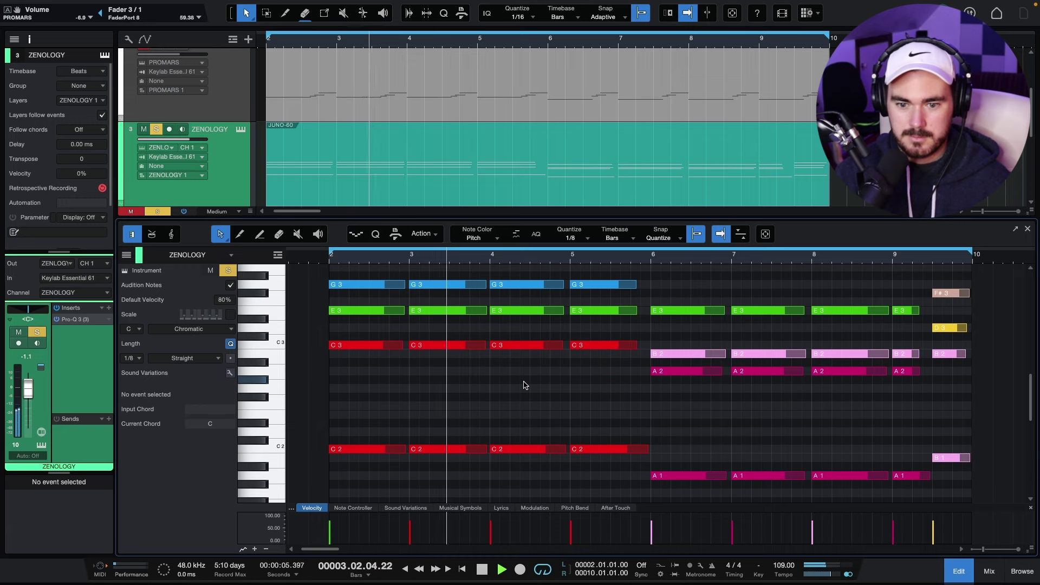
key("space")
key("space")
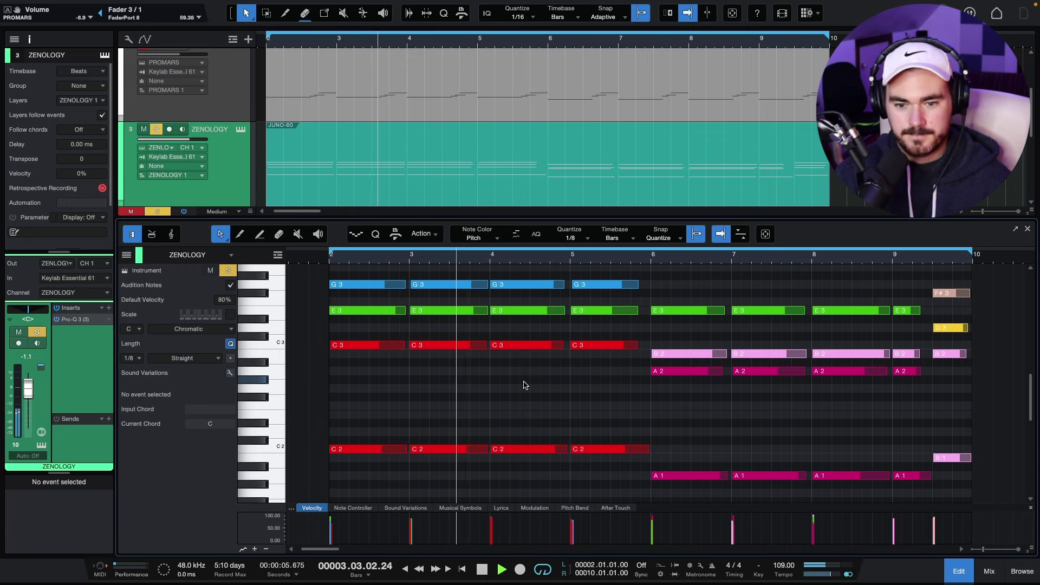
key("space")
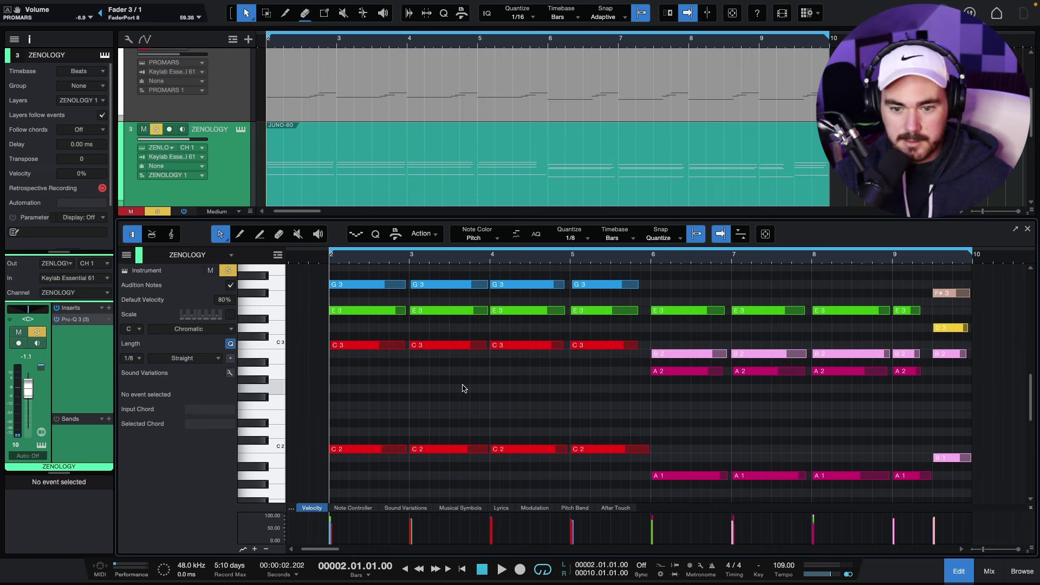
Step: Undo the last timing and velocity change, then select and deselect all notes
key("ctrl+z")
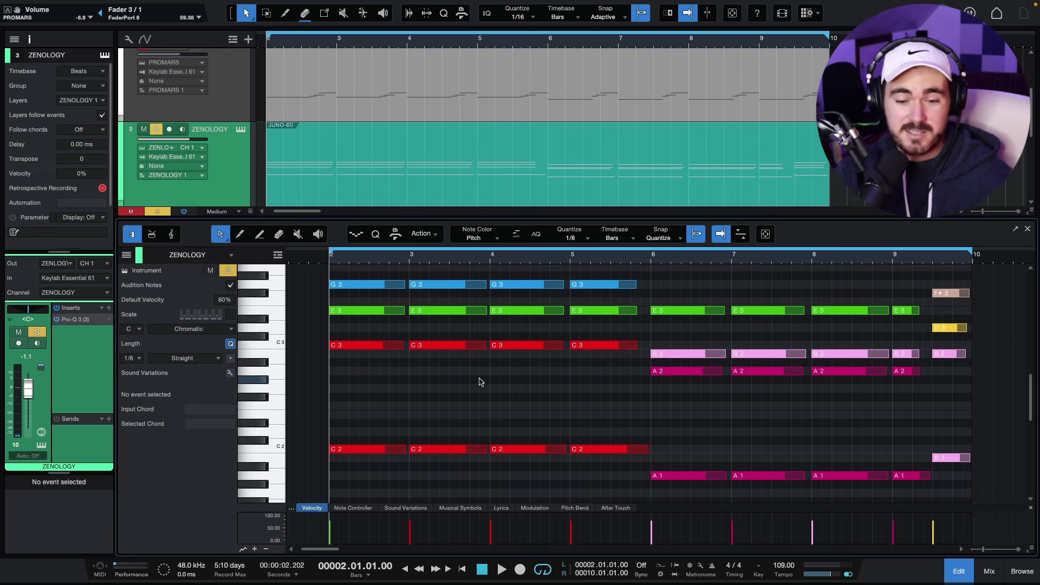
key("ctrl+a")
left_click(515, 360)
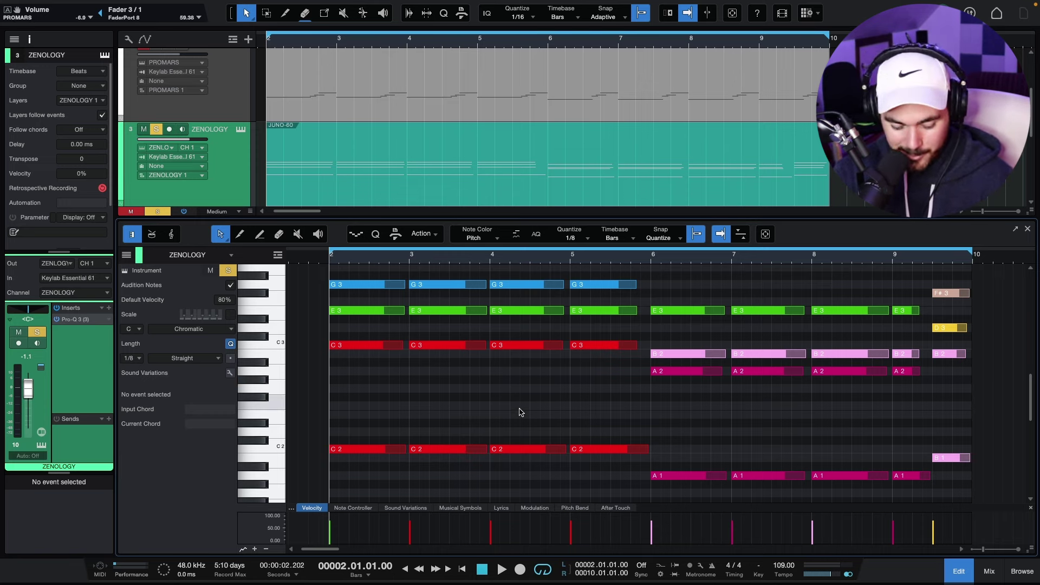
Step: Set all chord notes to one even full velocity
key("ctrl+a")
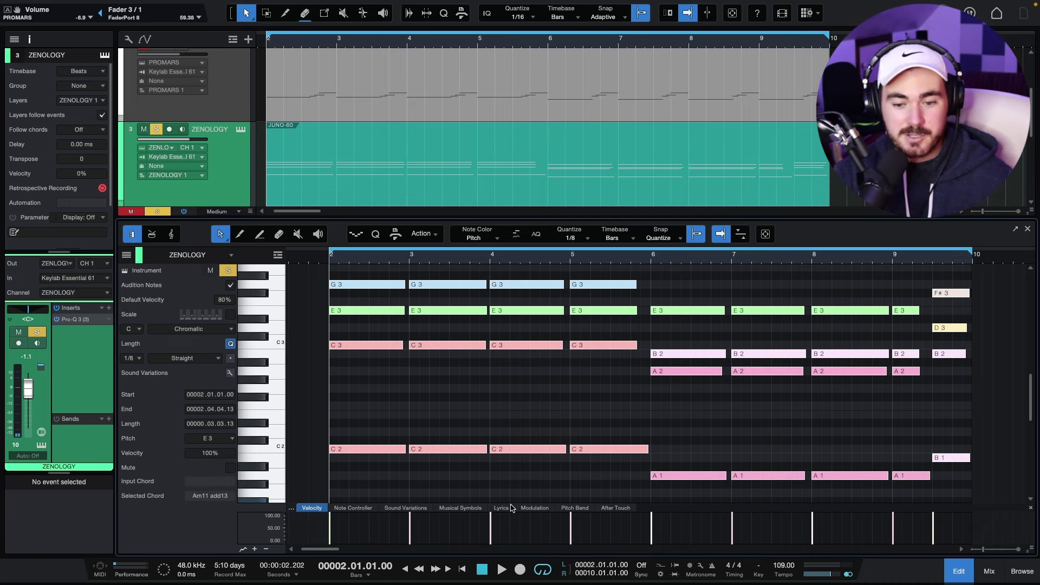
left_click_drag(486, 526, 489, 534)
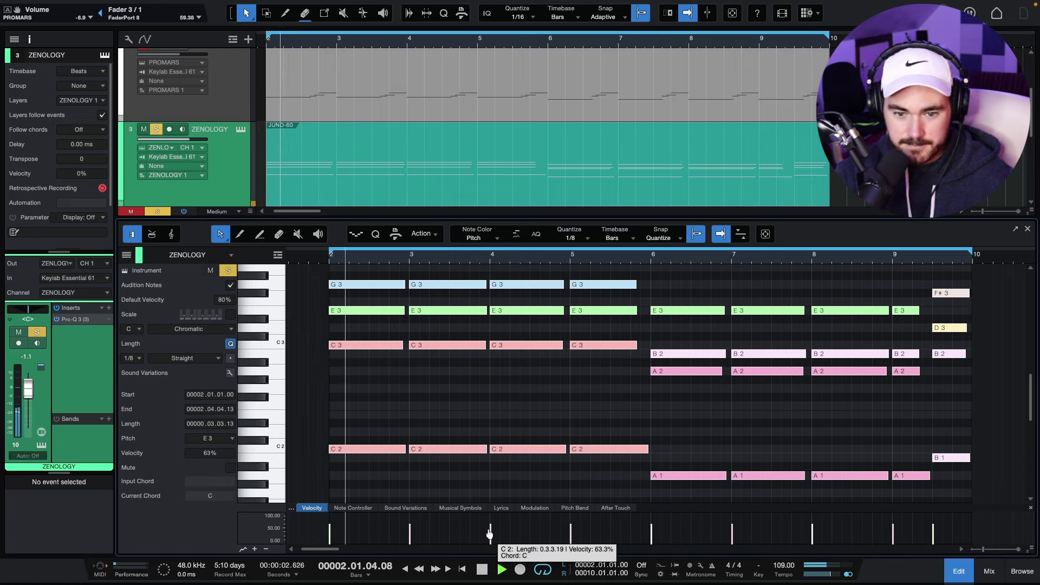
right_click(469, 350)
left_click(534, 448)
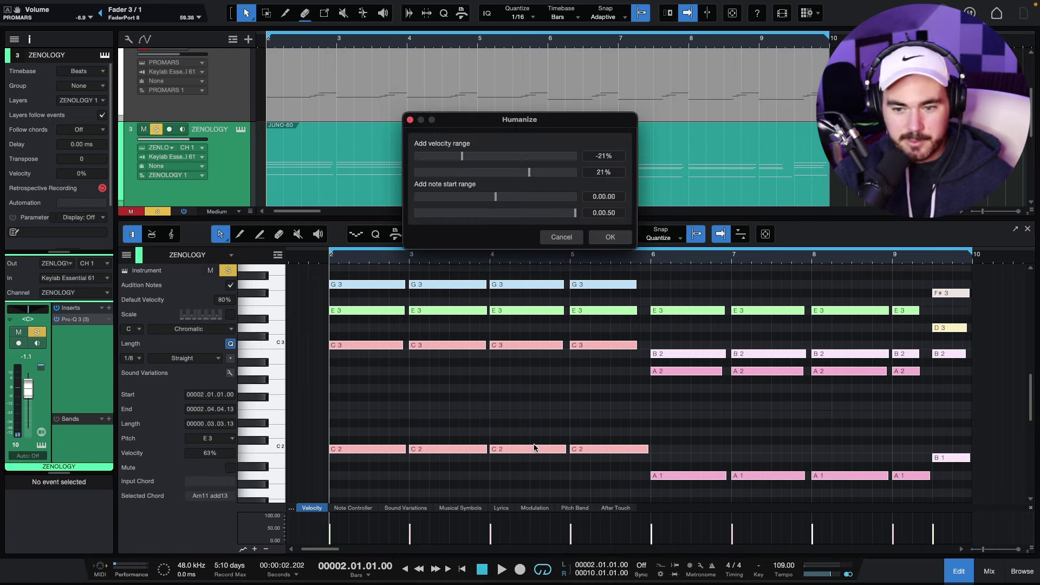
Step: Enter Humanize ranges of −3% to 10% velocity and 0.00.00 to 0.00.10 note start
left_click(586, 157)
type("0")
key("Return")
left_click(596, 174)
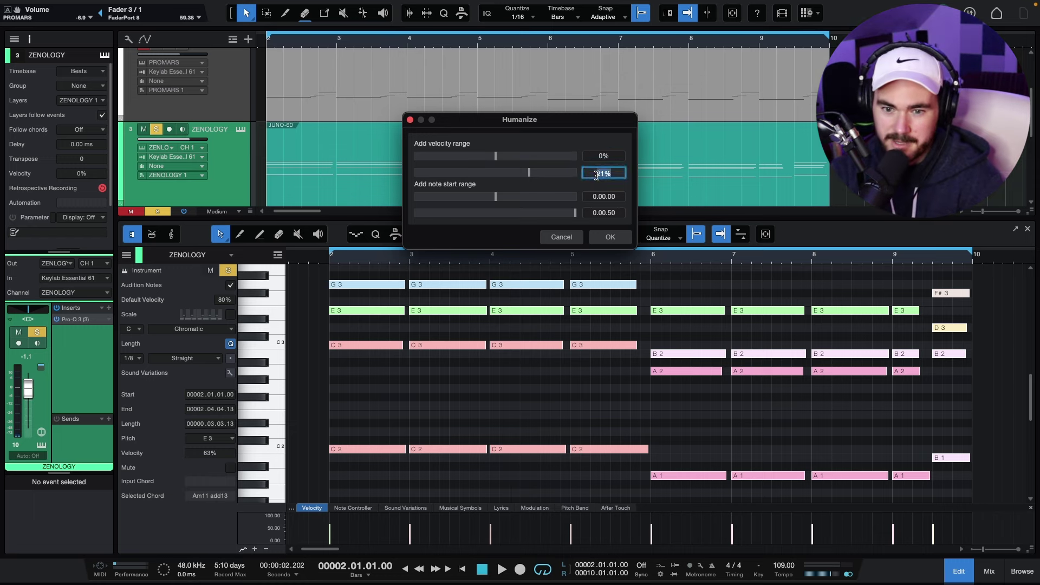
type("0")
key("Return")
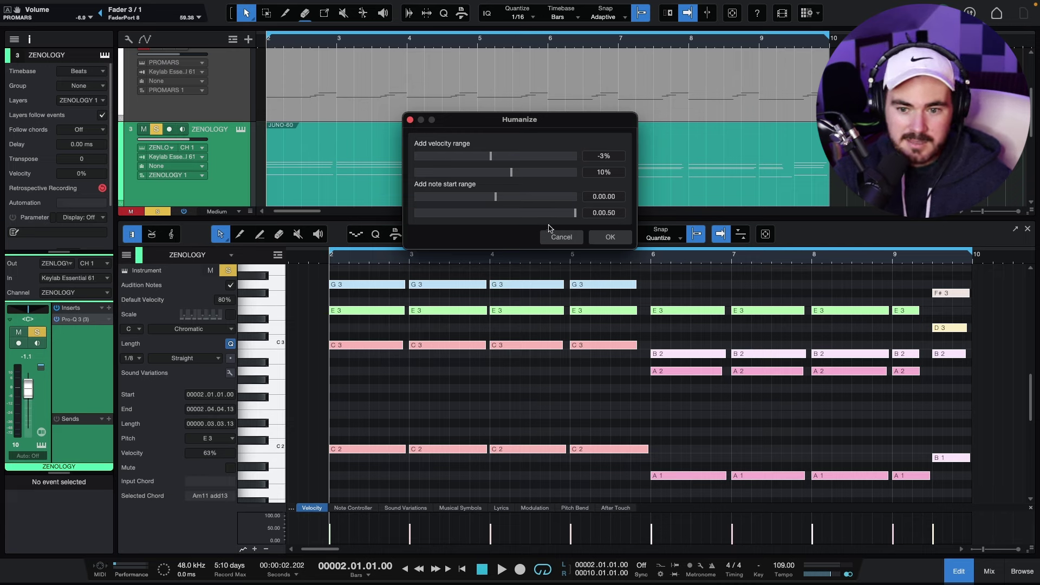
left_click(594, 213)
type("0")
key("Return")
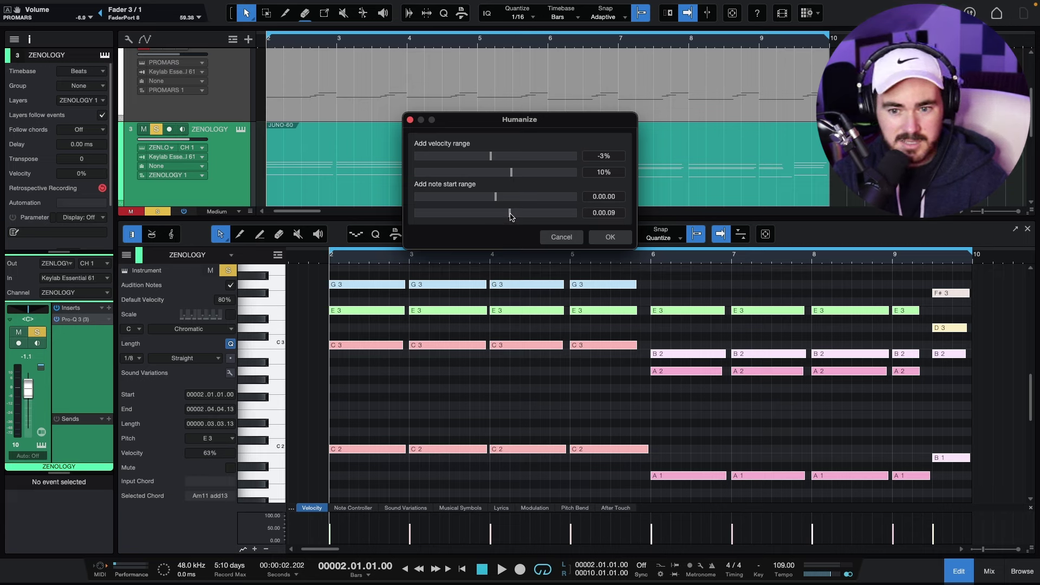
Step: Apply the subtle humanize and deselect the notes
left_click(608, 237)
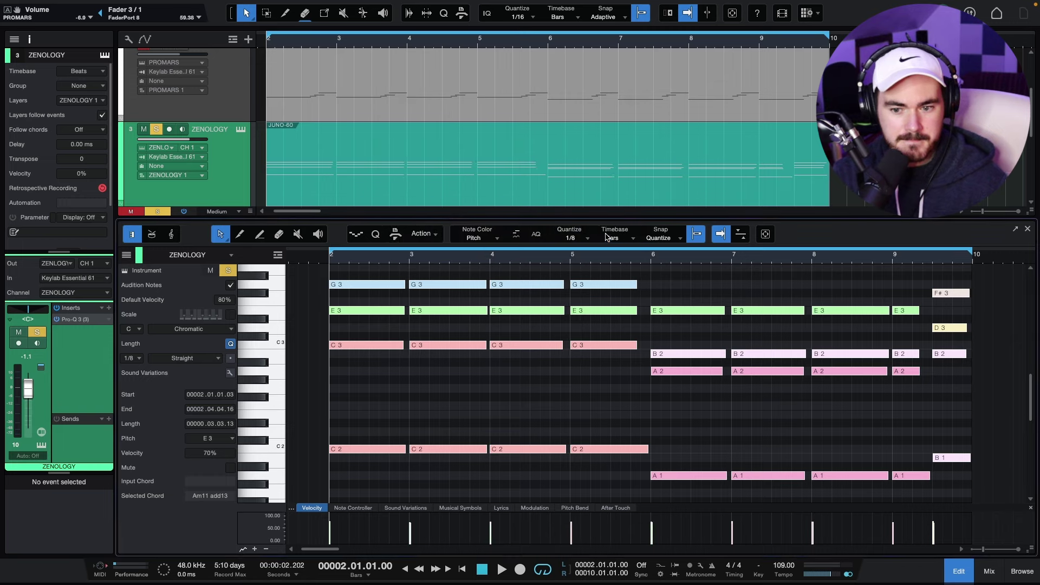
scroll(567, 319, "up", 5)
scroll(567, 319, "down", 6)
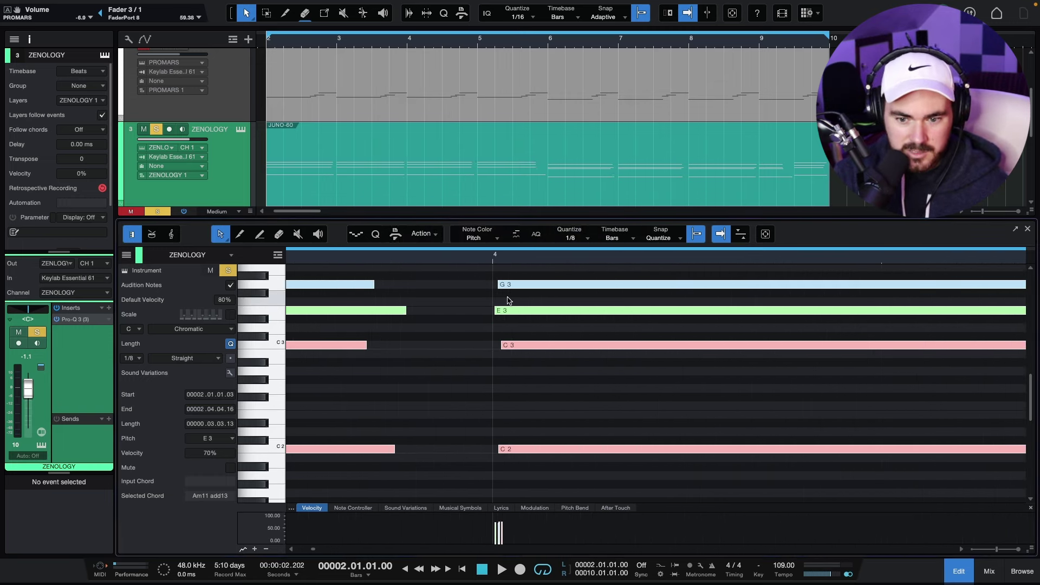
left_click(544, 524)
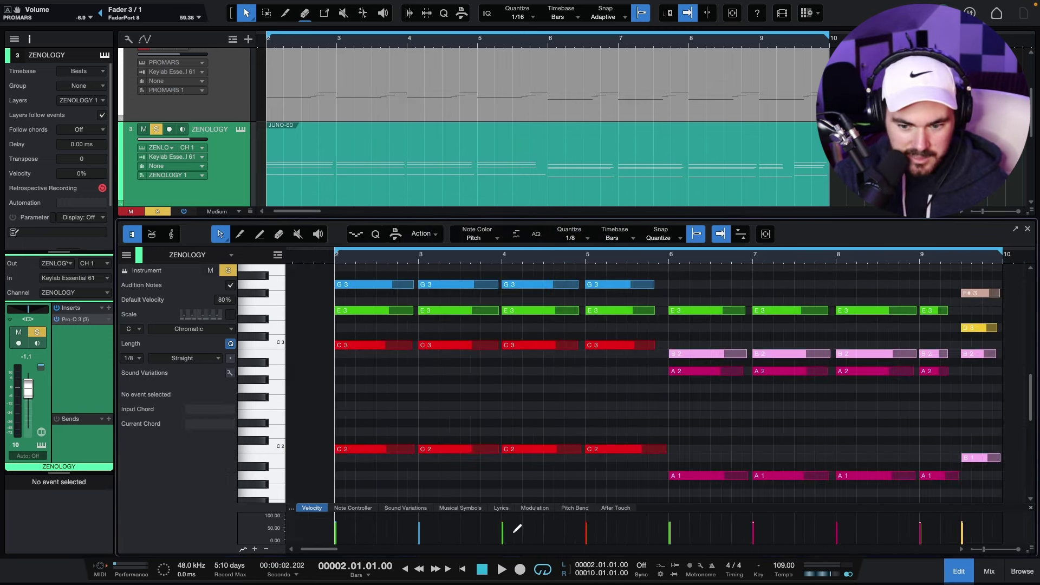
Step: Play the humanized chords from the start with the view following the playhead
scroll(518, 528, "up", 2)
scroll(538, 388, "down", 3)
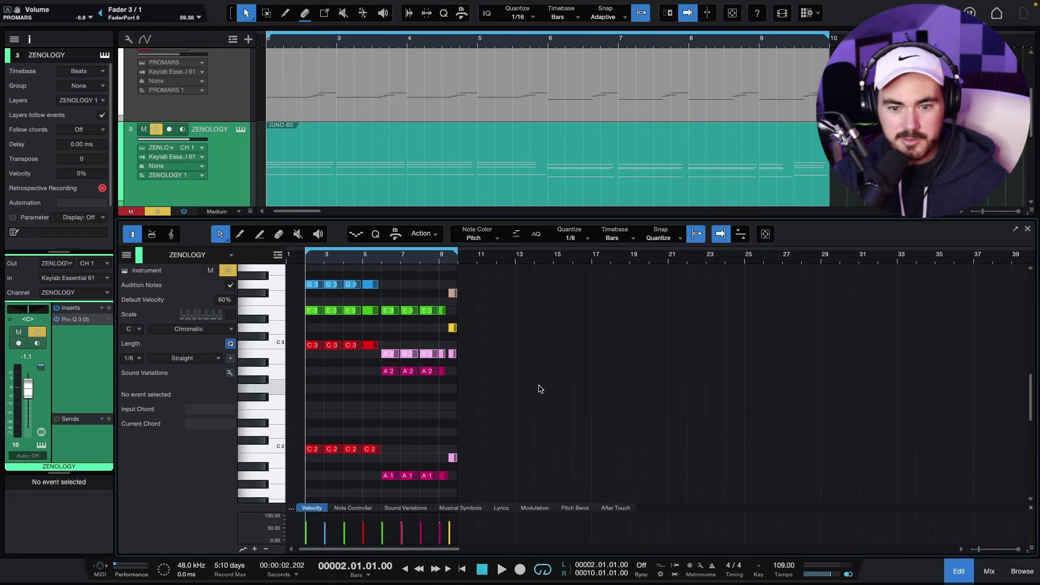
key("space")
scroll(352, 341, "up", 3)
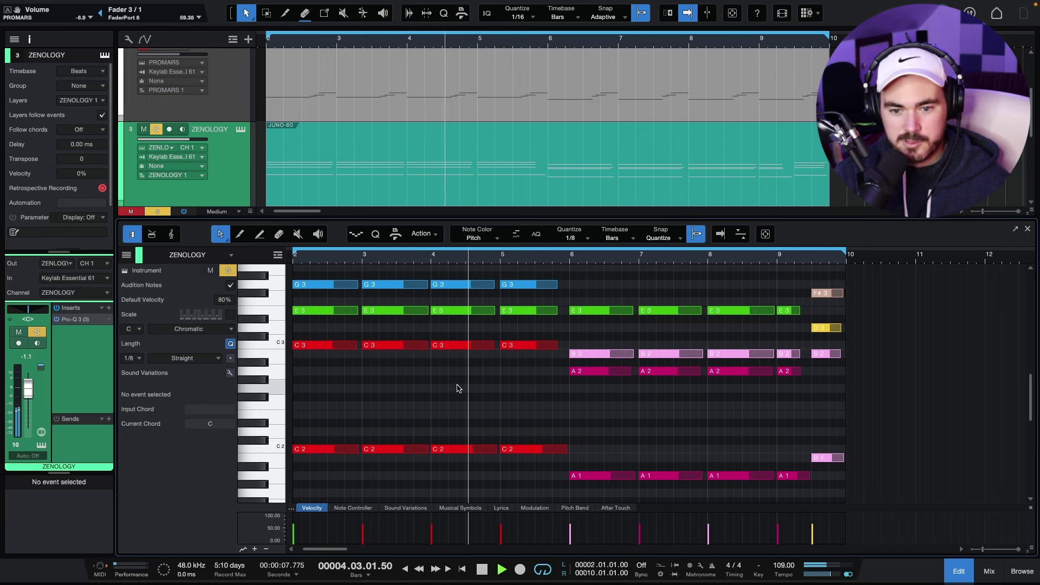
key("f")
key("space")
key("space")
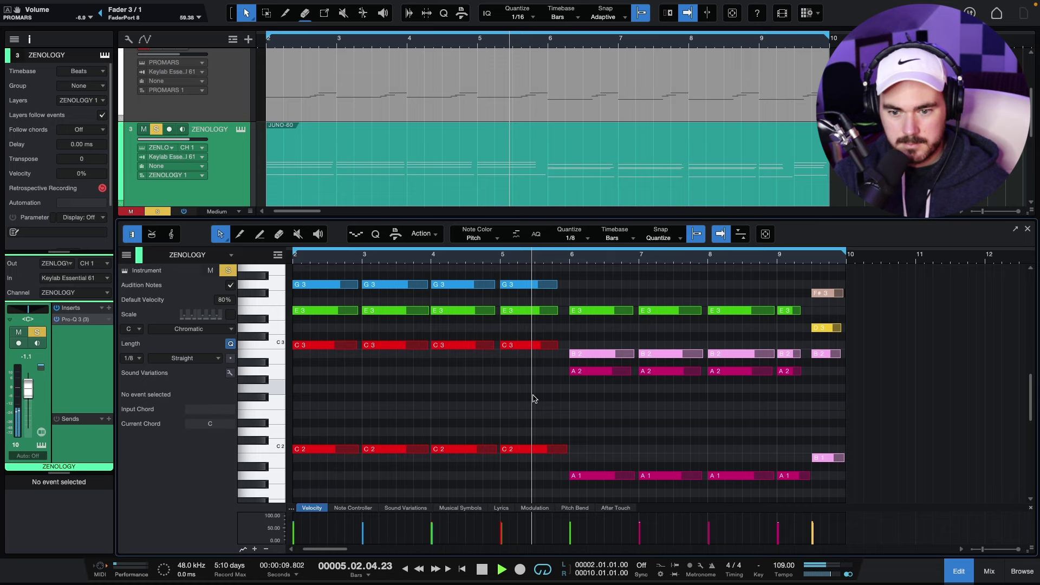
key("space")
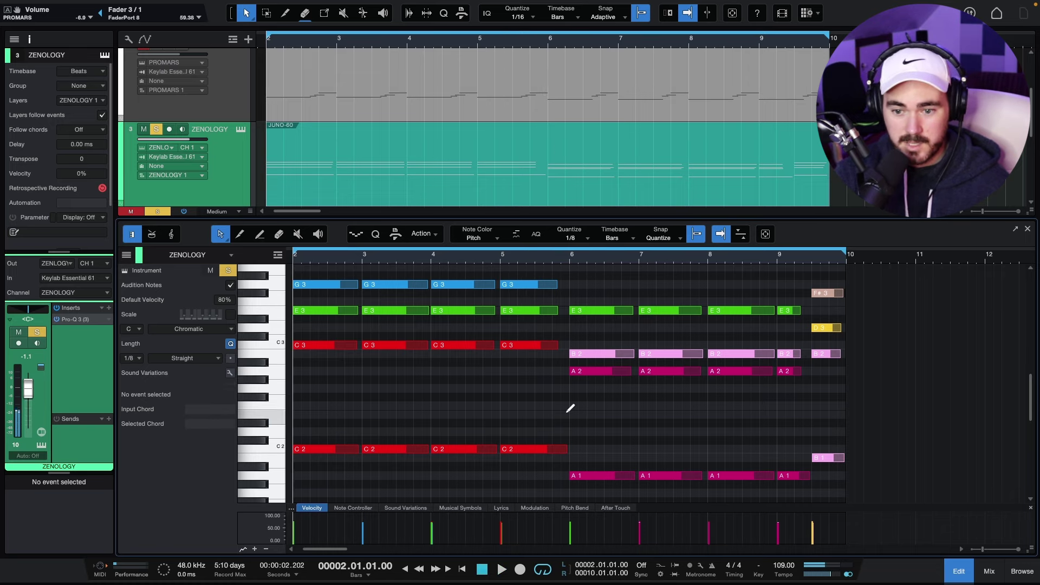
Step: Reapply Humanize to all notes with −3% to 14% velocity and 0.00.00 to 0.00.16 starts, then play
key("ctrl+a")
right_click(530, 306)
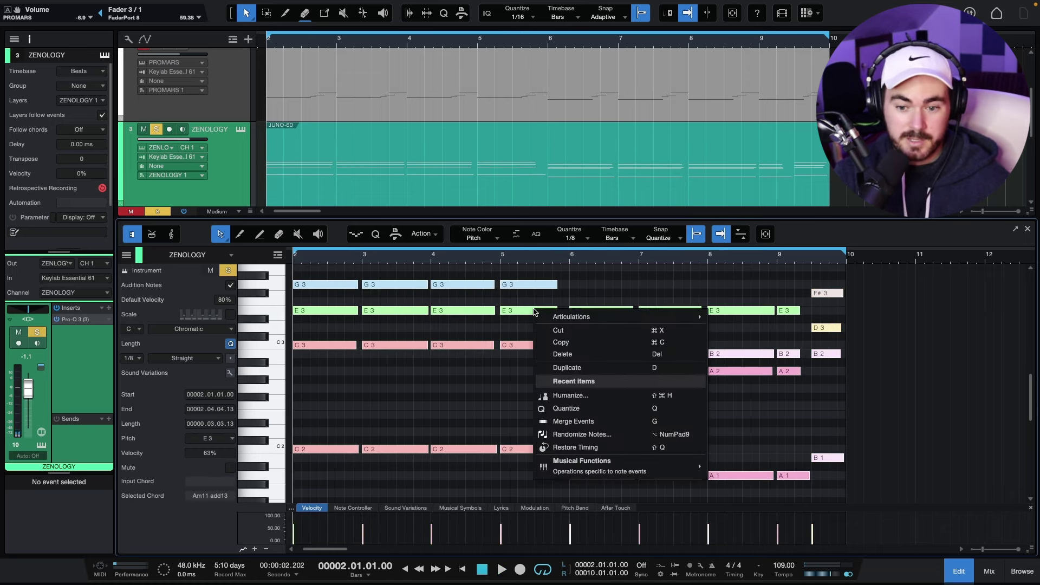
left_click(598, 396)
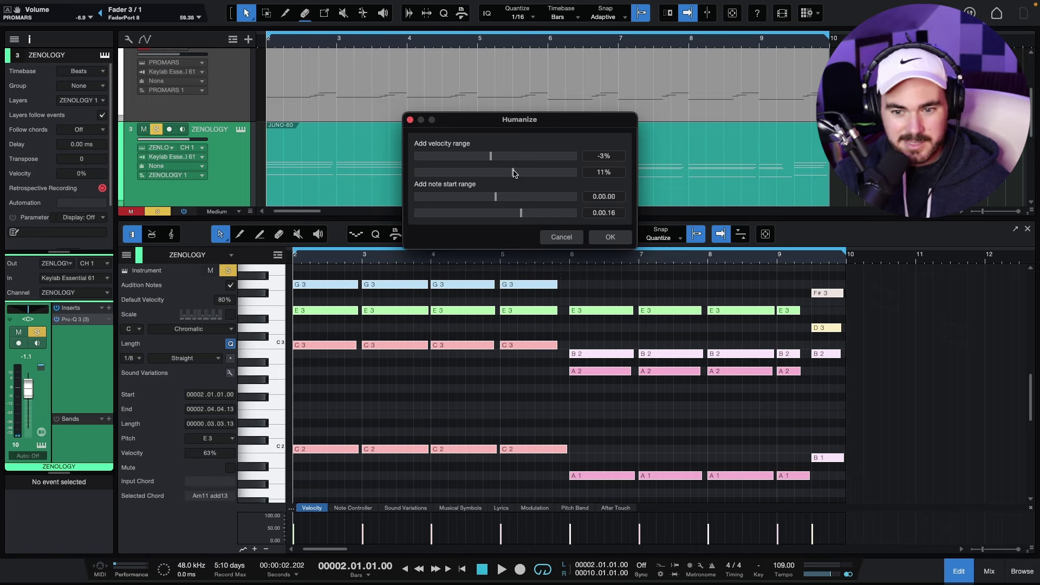
left_click(610, 236)
key("space")
left_click(489, 408)
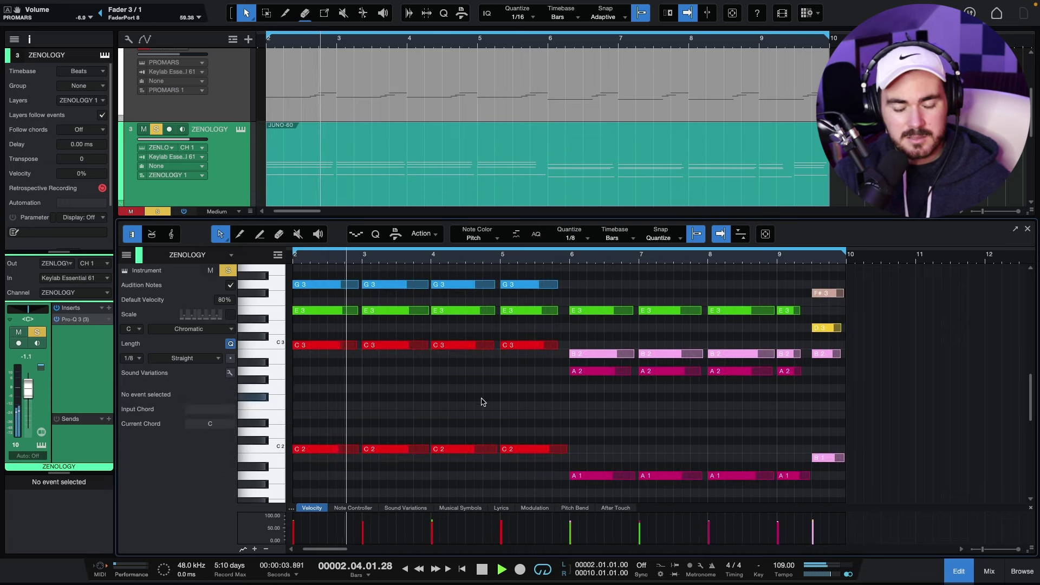
Step: Try lowering the bar-7 E3 note's velocity, undo it, and stop playback
scroll(436, 385, "up", 5)
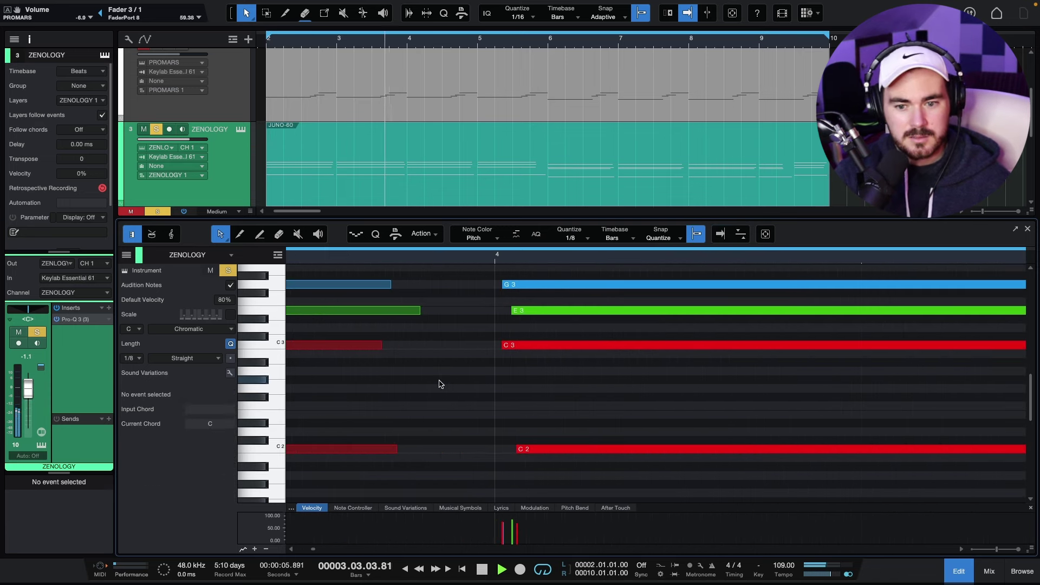
scroll(477, 362, "down", 5)
scroll(476, 360, "down", 5)
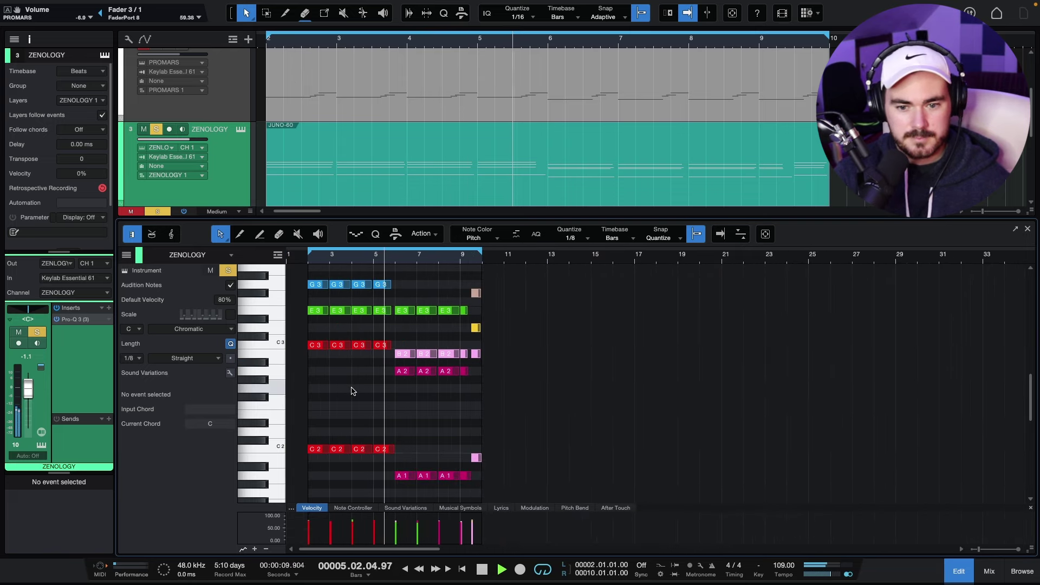
scroll(357, 386, "up", 5)
left_click_drag(586, 311, 632, 317)
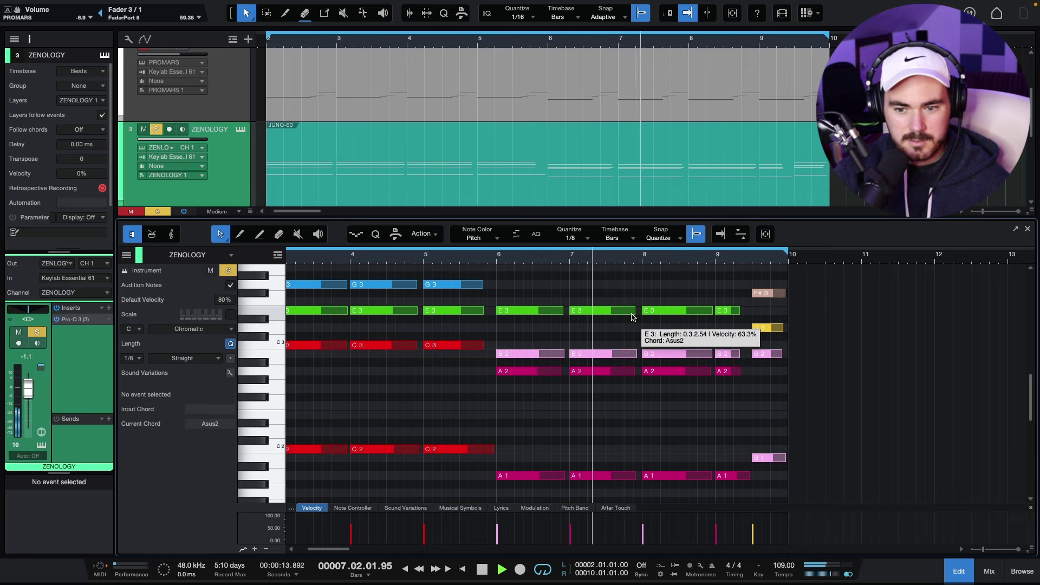
key("ctrl+z")
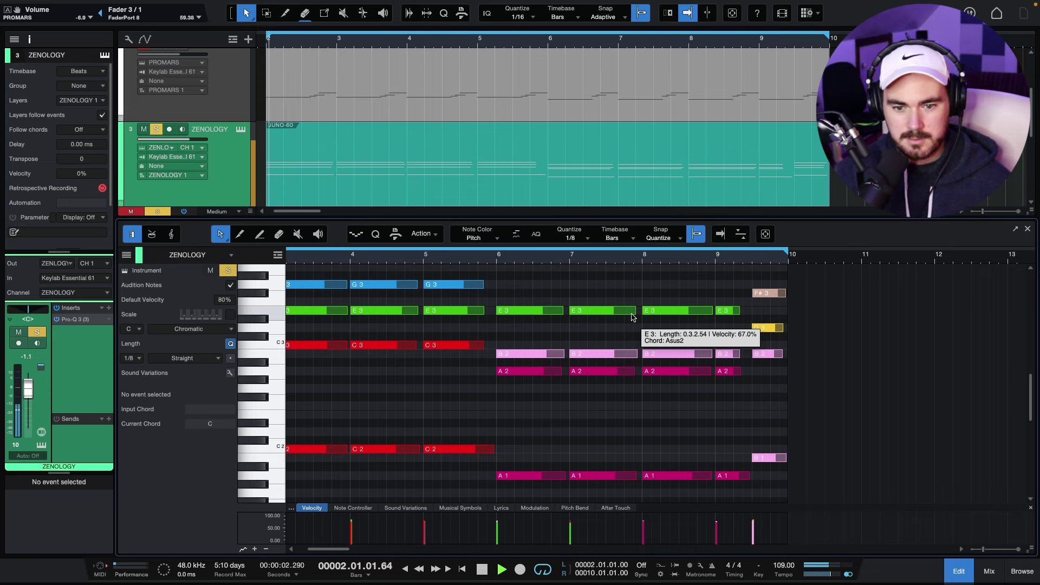
key("space")
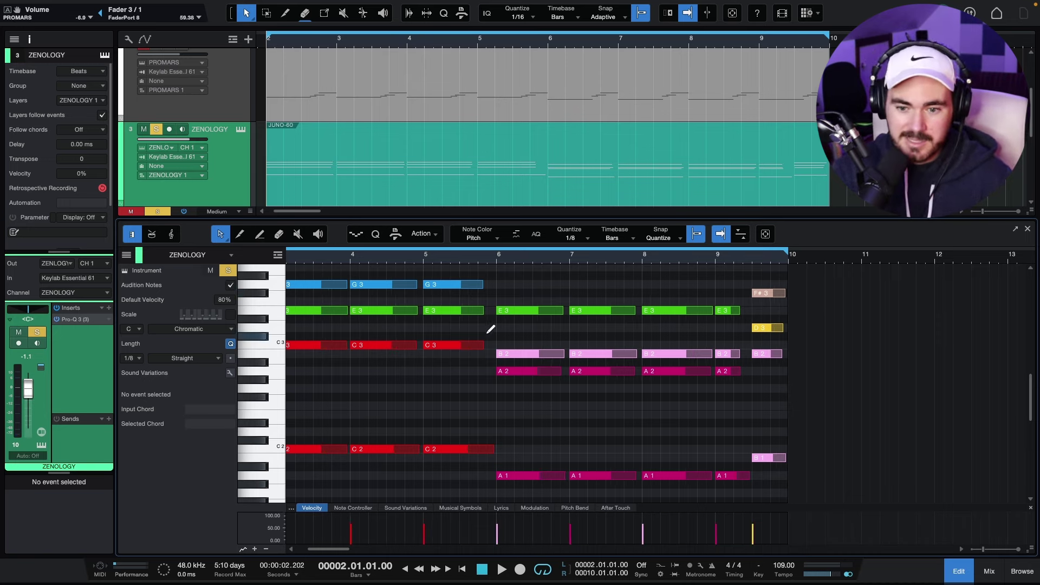
Step: Humanize all chord notes with −10% to 22% velocity and up to 0.00.28 late starts
key("super+a")
right_click(454, 320)
right_click(429, 315)
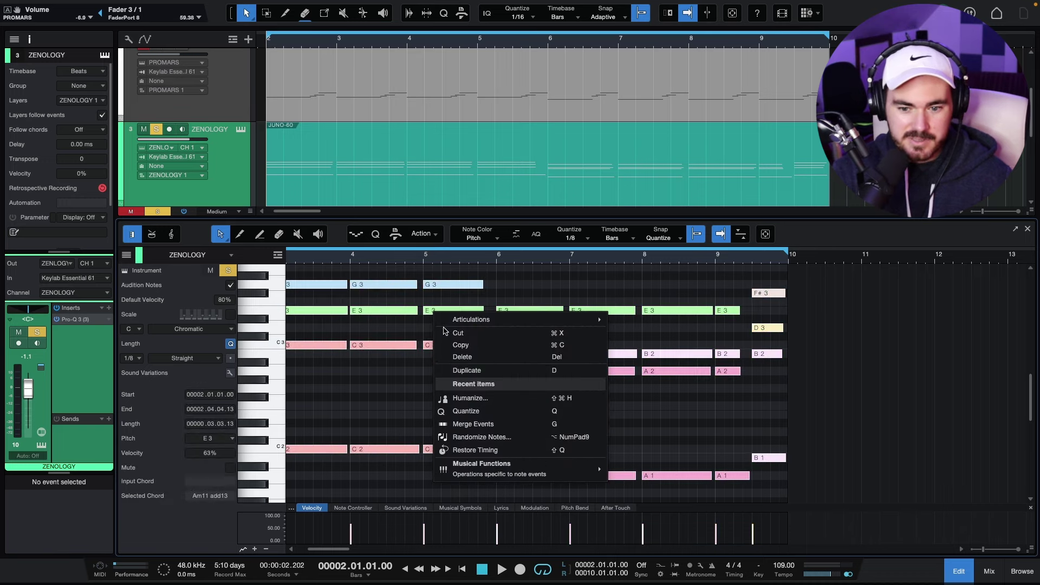
left_click(471, 411)
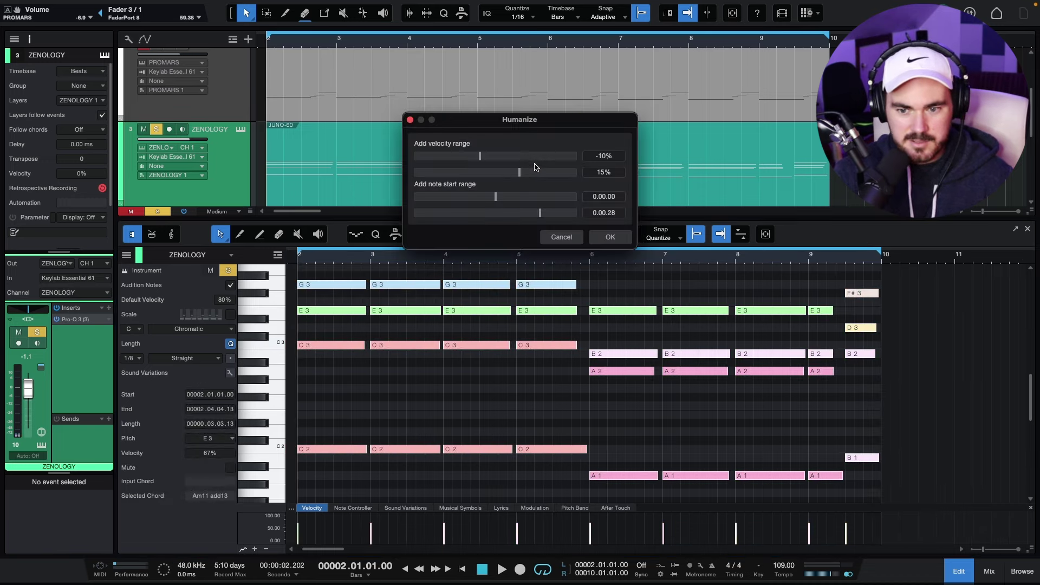
left_click(610, 237)
Step: Deselect the notes and play back the humanized chords, then stop
left_click(442, 416)
key("space")
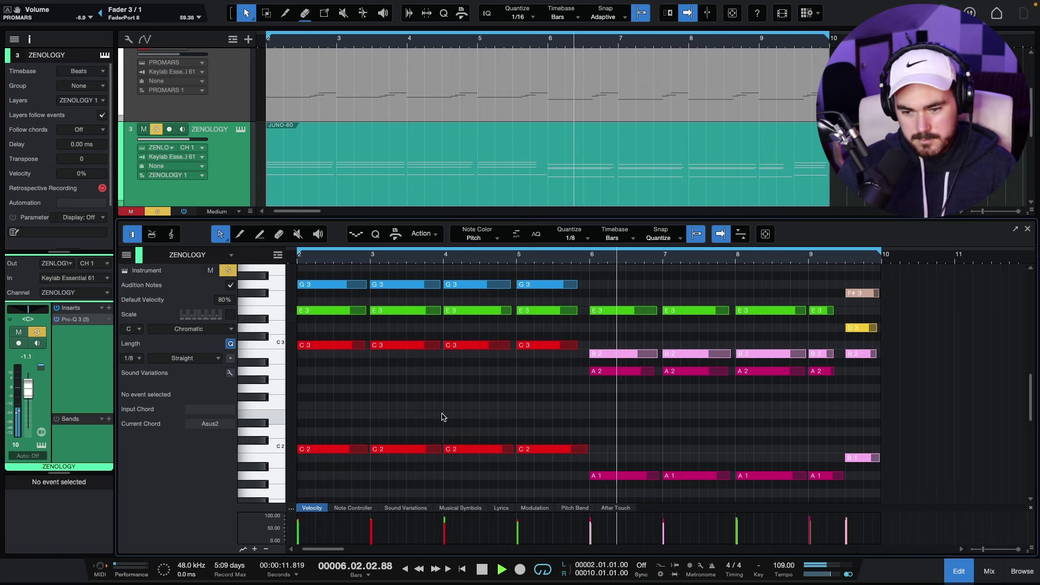
key("space")
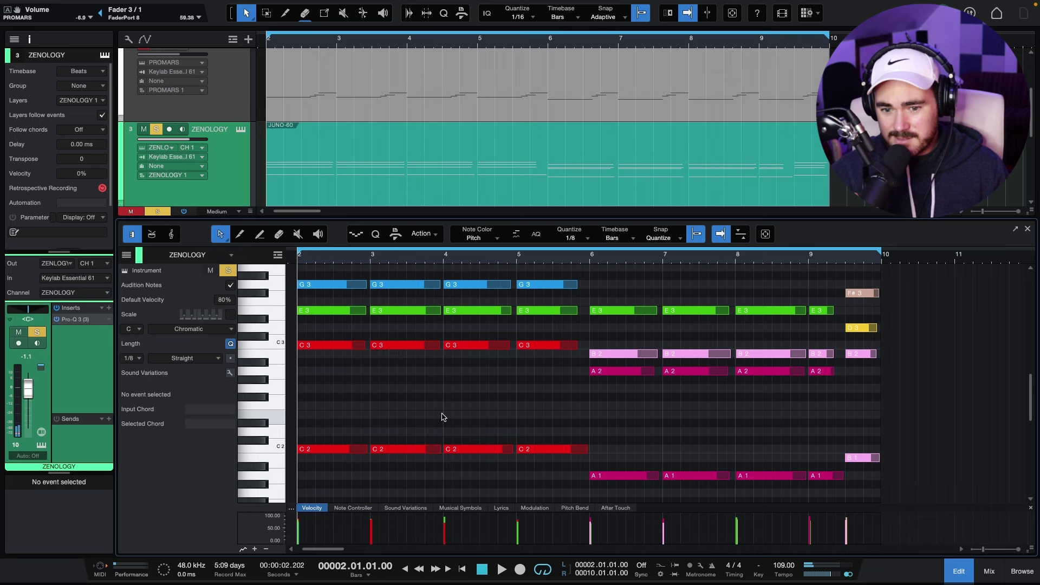